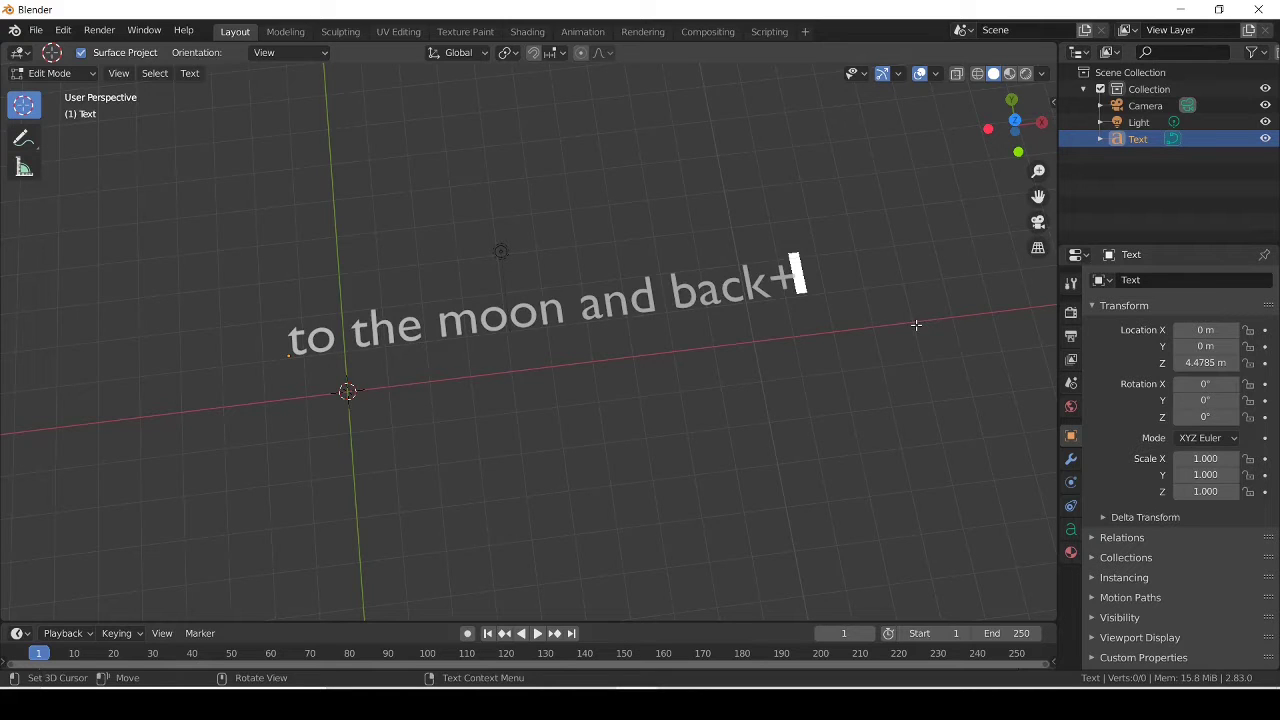
# Step: Append '+you=' so the text reads 'to the moon and back+you=', then orbit around it
pyautogui.write('you')
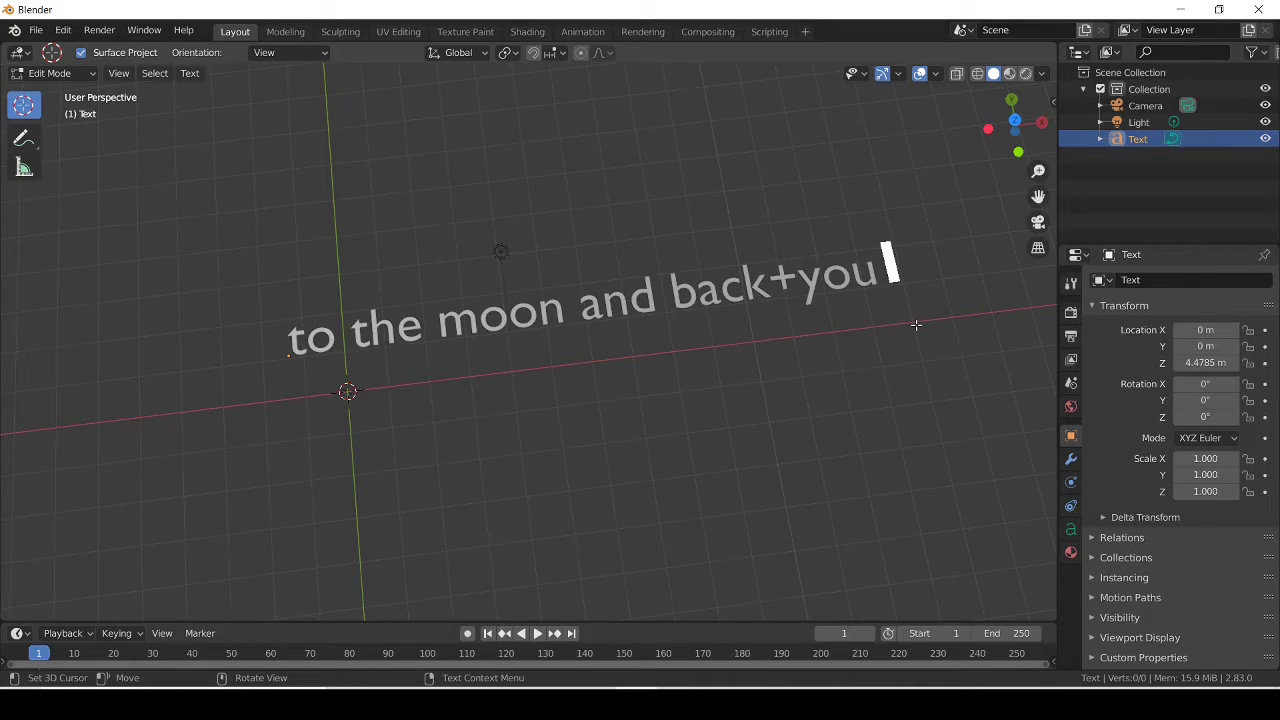
pyautogui.press('BackSpace')
pyautogui.write('=')
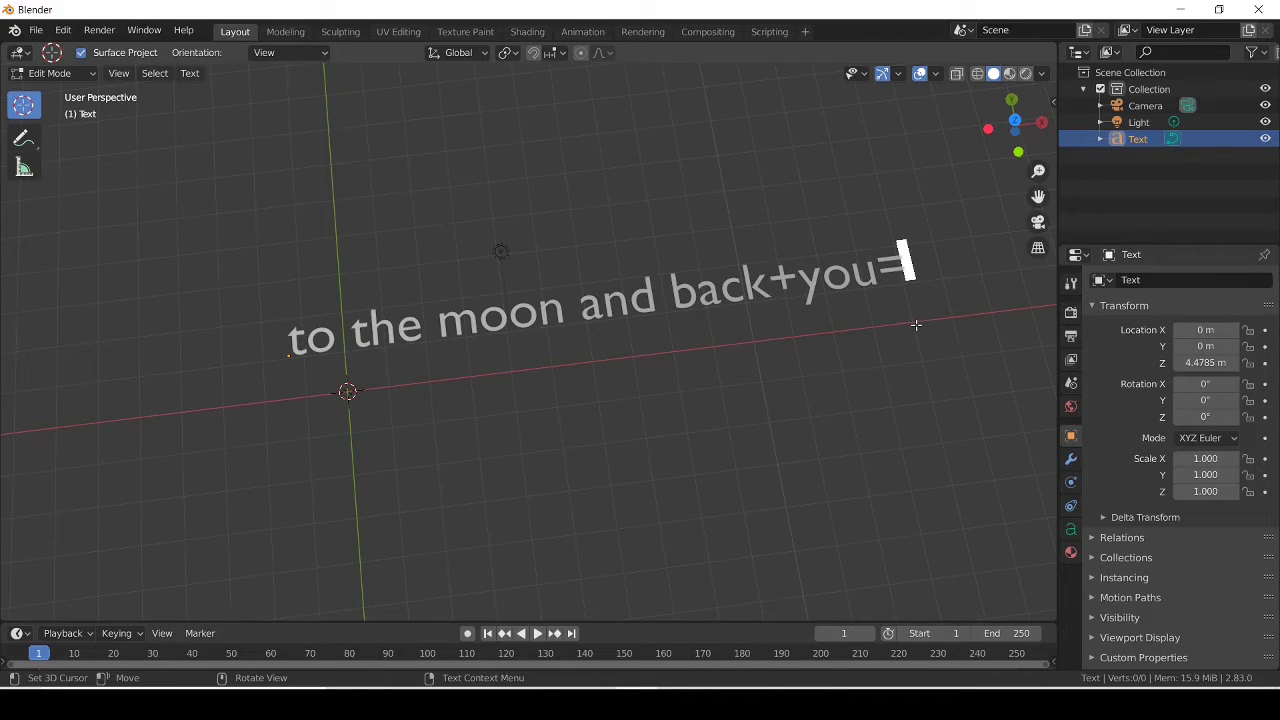
pyautogui.moveTo(1016, 126); pyautogui.dragTo(1004, 133)
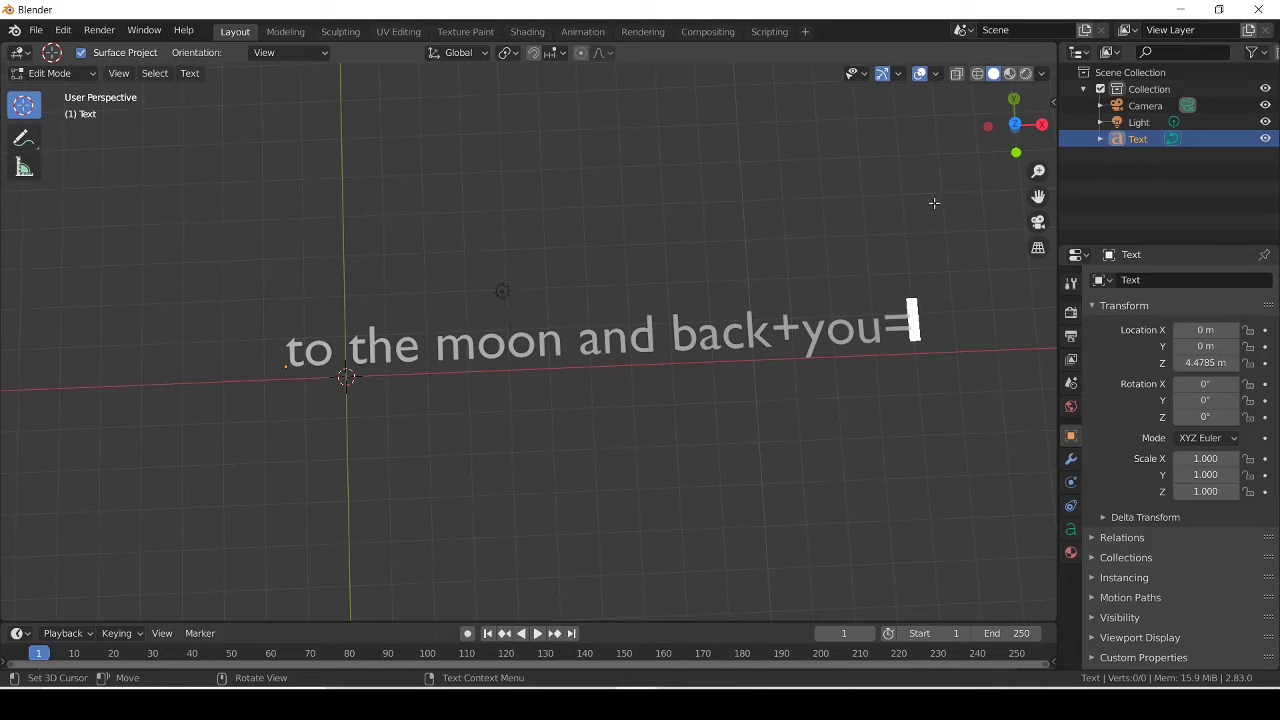
pyautogui.moveTo(1014, 126)
pyautogui.mouseDown()
pyautogui.moveTo(1005, 144)
pyautogui.moveTo(1018, 120)
pyautogui.moveTo(1018, 140)
pyautogui.mouseUp()
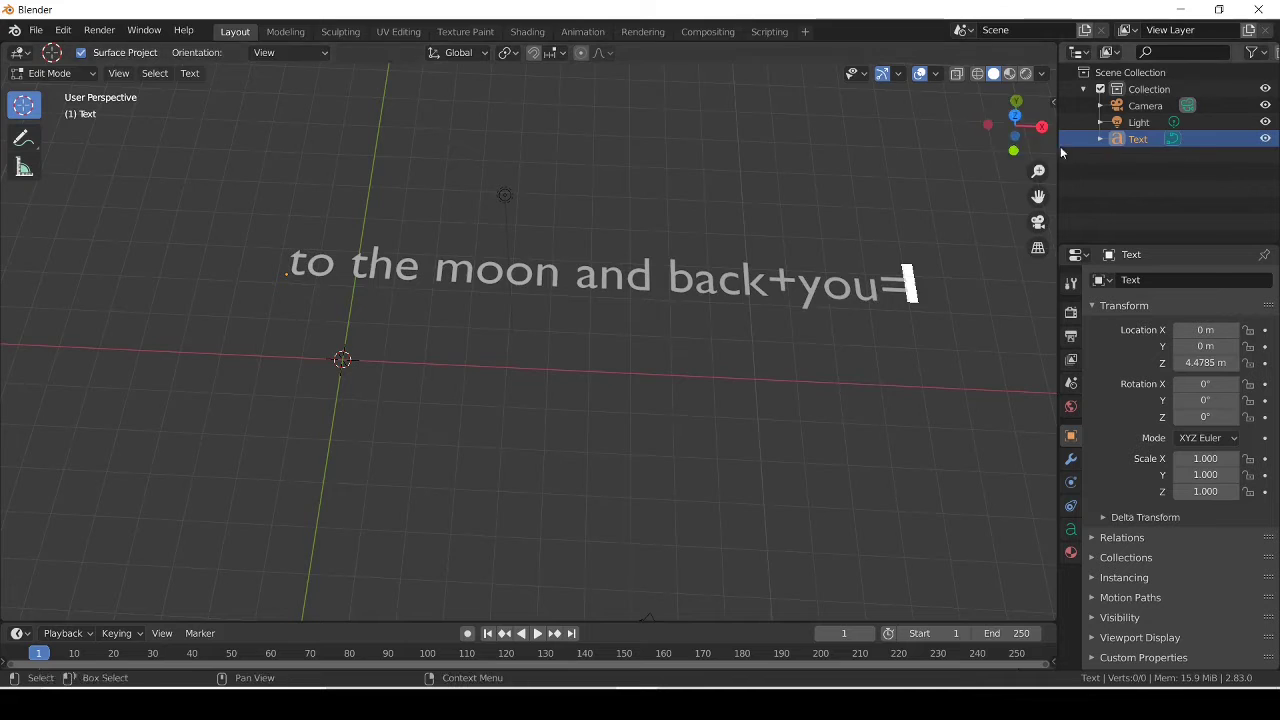
pyautogui.moveTo(1003, 129)
pyautogui.mouseDown()
pyautogui.moveTo(966, 126)
pyautogui.moveTo(995, 123)
pyautogui.moveTo(997, 138)
pyautogui.mouseUp()
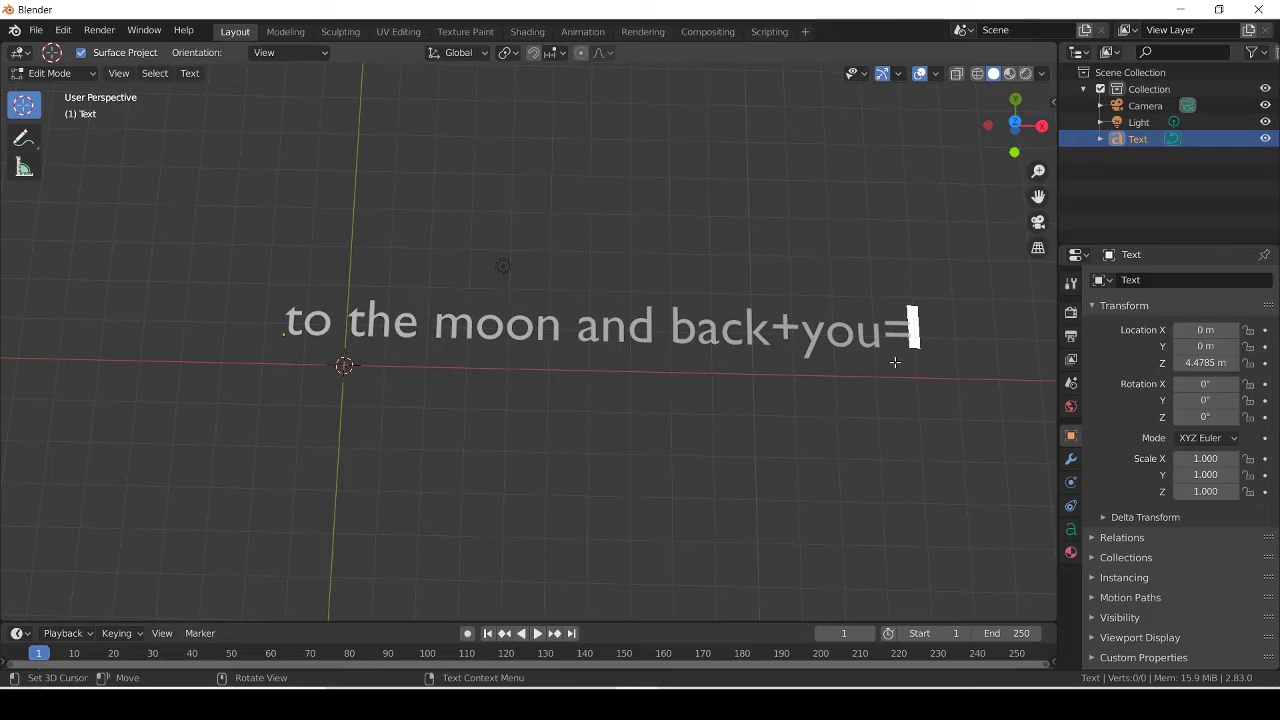
pyautogui.moveTo(1014, 120); pyautogui.dragTo(1007, 110)
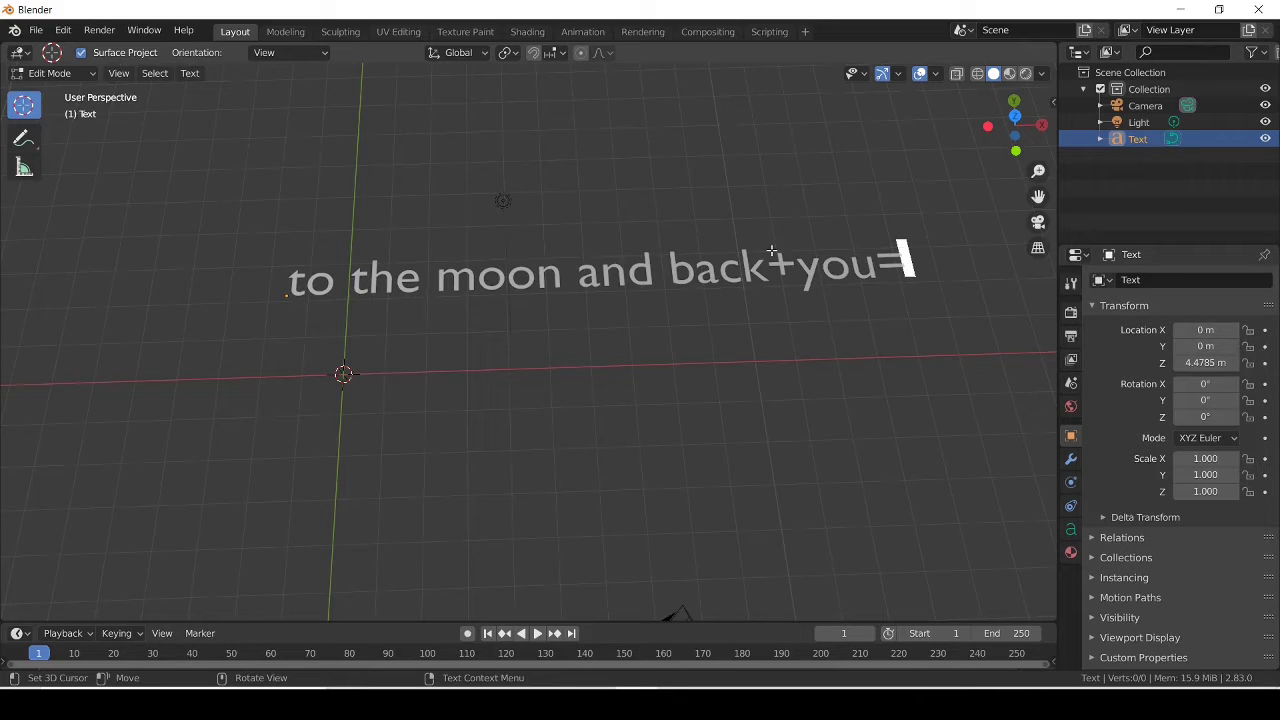
pyautogui.press('BackSpace')
pyautogui.press('BackSpace')
pyautogui.press('BackSpace')
pyautogui.press('BackSpace')
pyautogui.press('BackSpace')
pyautogui.press('BackSpace')
pyautogui.press('BackSpace')
pyautogui.press('BackSpace')
pyautogui.press('BackSpace')
pyautogui.press('BackSpace')
pyautogui.press('BackSpace')
pyautogui.press('BackSpace')
pyautogui.press('BackSpace')
pyautogui.press('BackSpace')
pyautogui.press('BackSpace')
pyautogui.press('BackSpace')
pyautogui.press('BackSpace')
pyautogui.press('BackSpace')
pyautogui.press('BackSpace')
pyautogui.press('BackSpace')
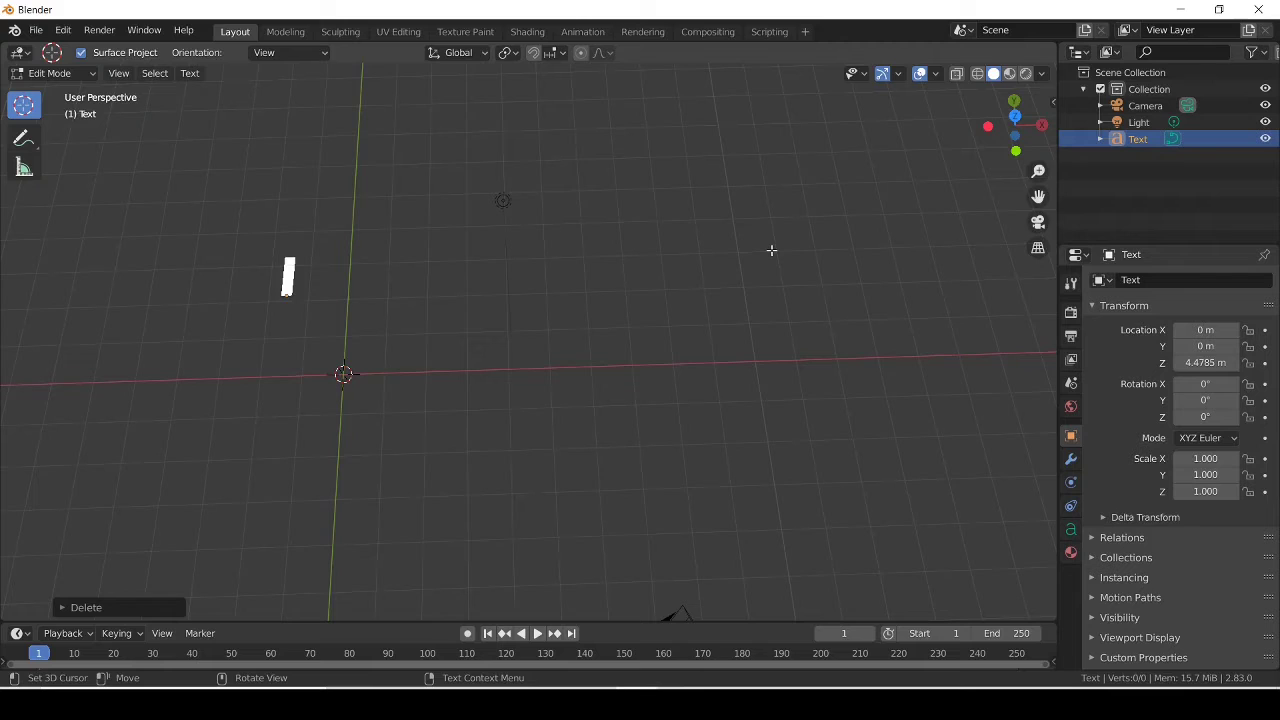
pyautogui.press('ctrl')
pyautogui.write('d')
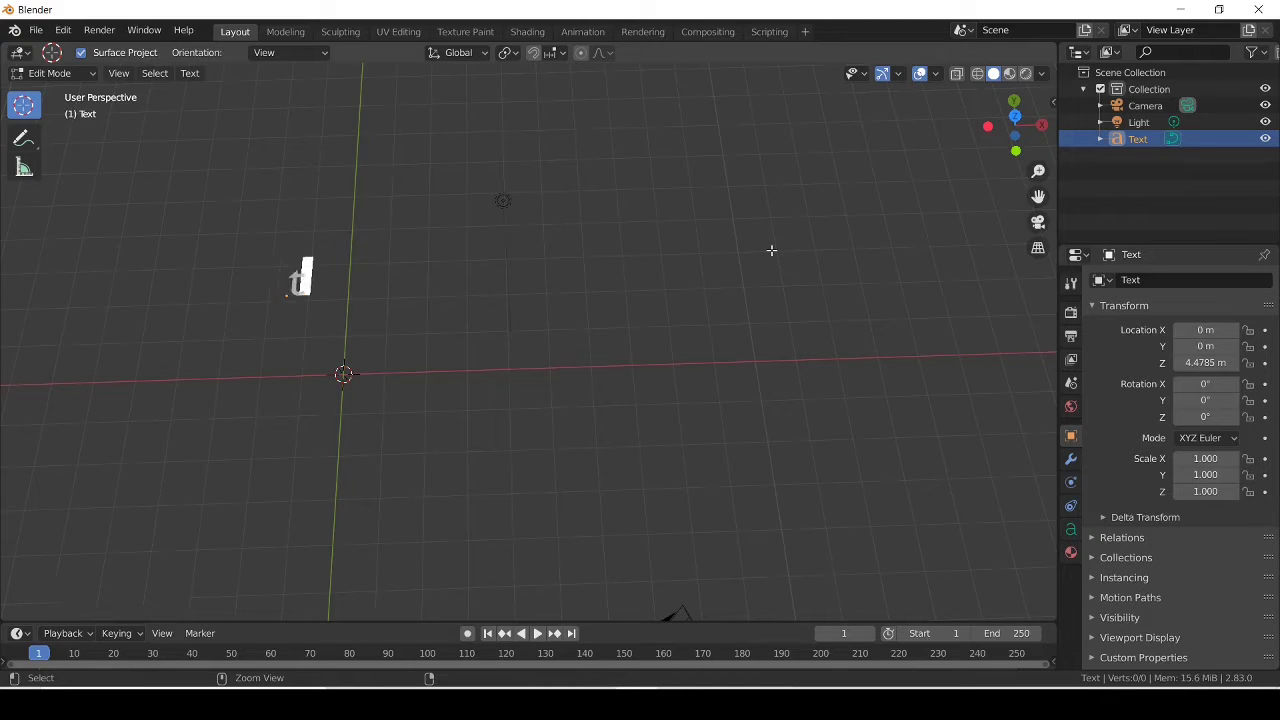
pyautogui.press('BackSpace')
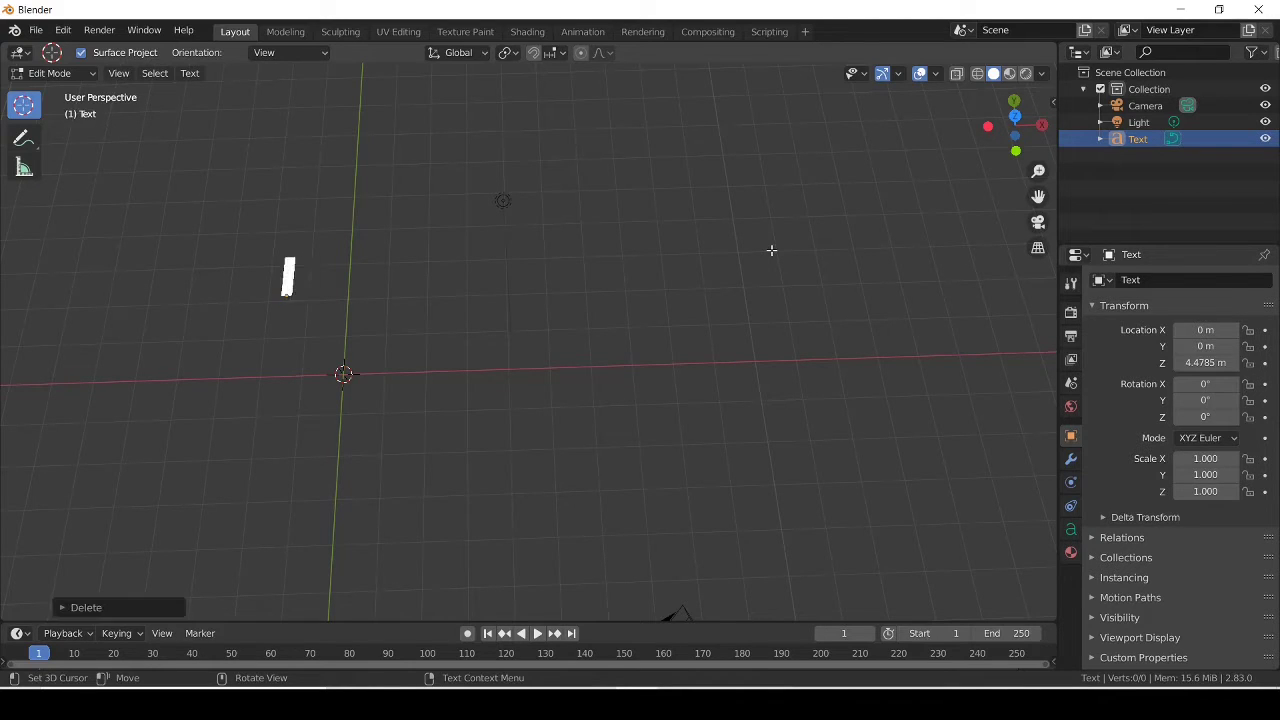
pyautogui.press('ctrl')
pyautogui.write('t')
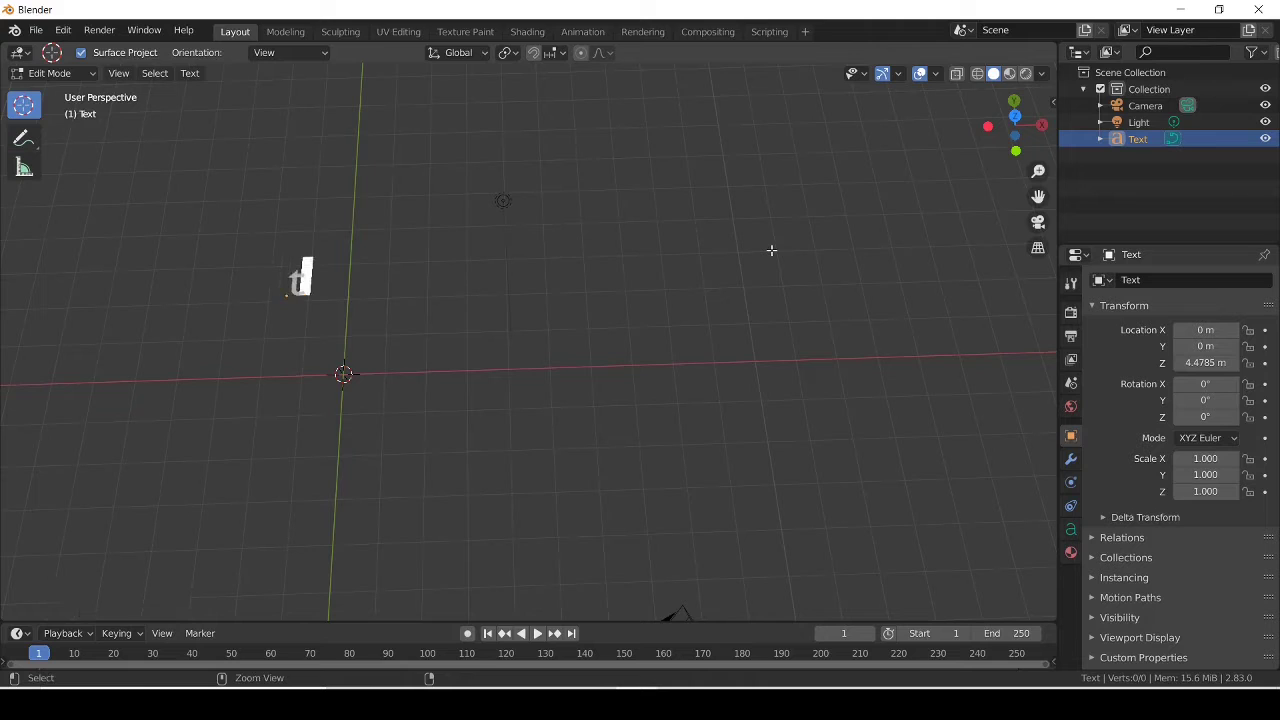
pyautogui.write('o the moon and back+you=')
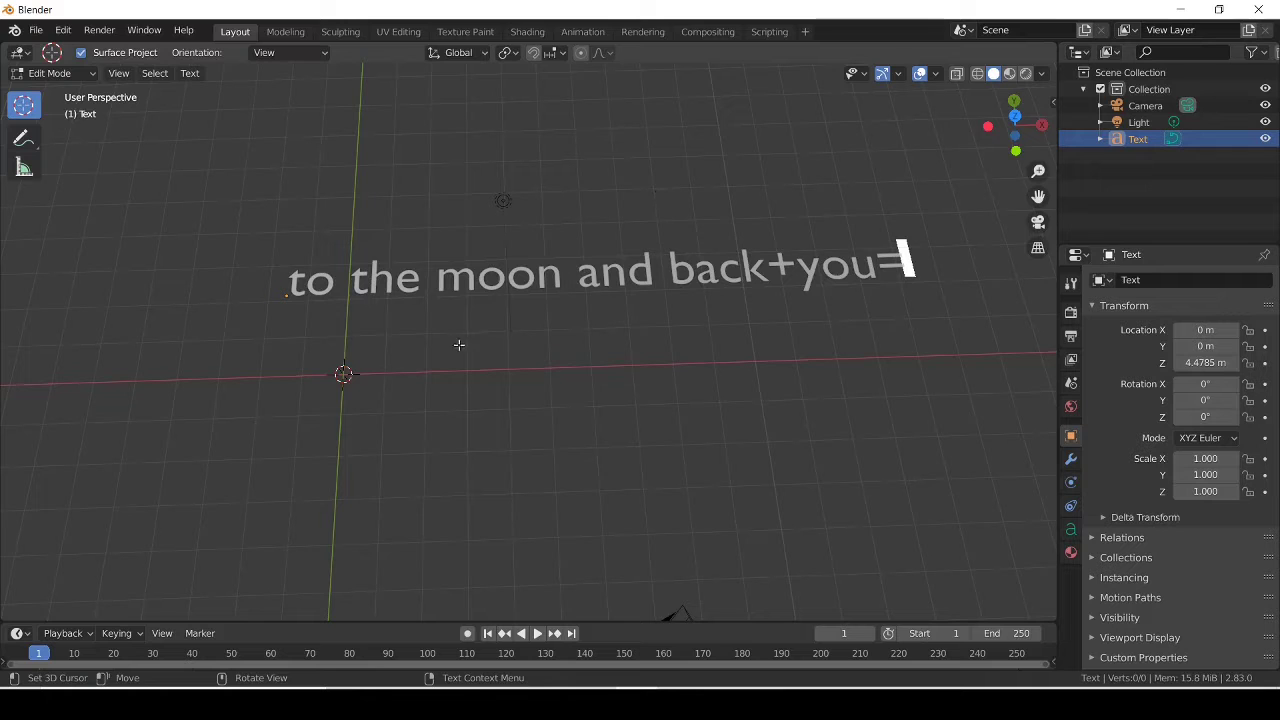
# Step: Choose Save from the File menu to open the save browser proposing untitled.blend
pyautogui.moveTo(988, 143); pyautogui.dragTo(986, 162)
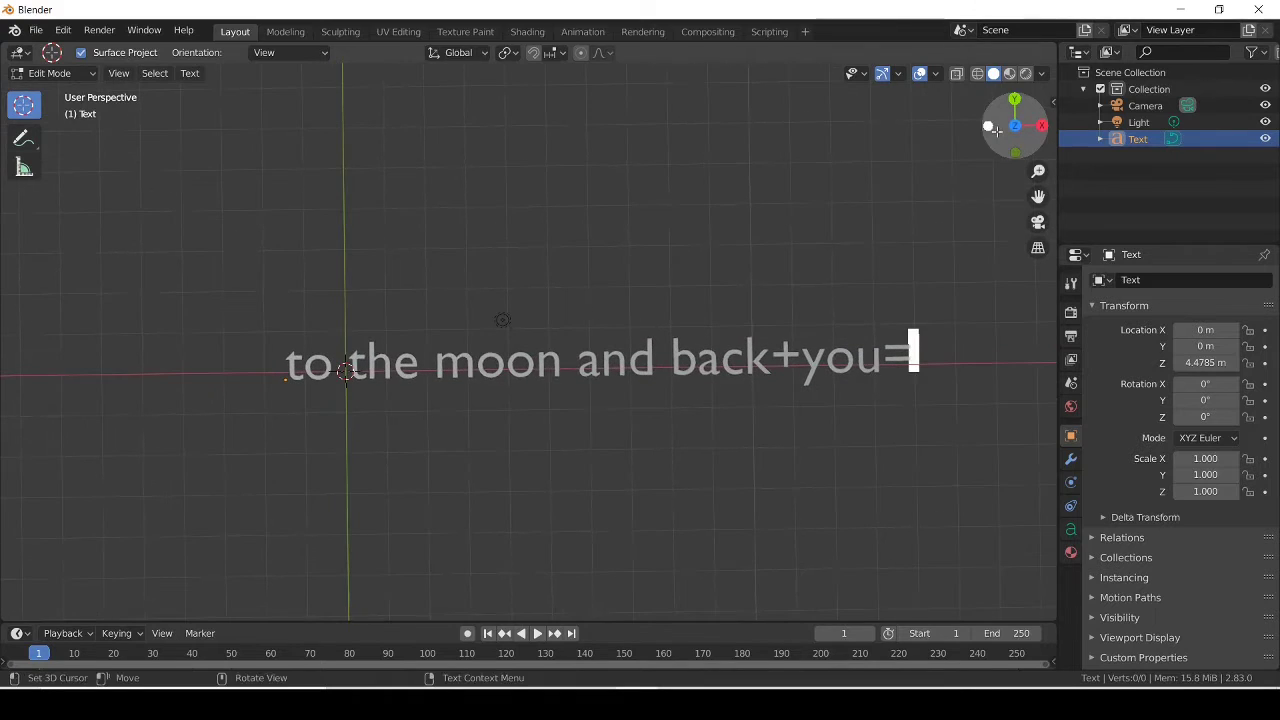
pyautogui.click(36, 31)
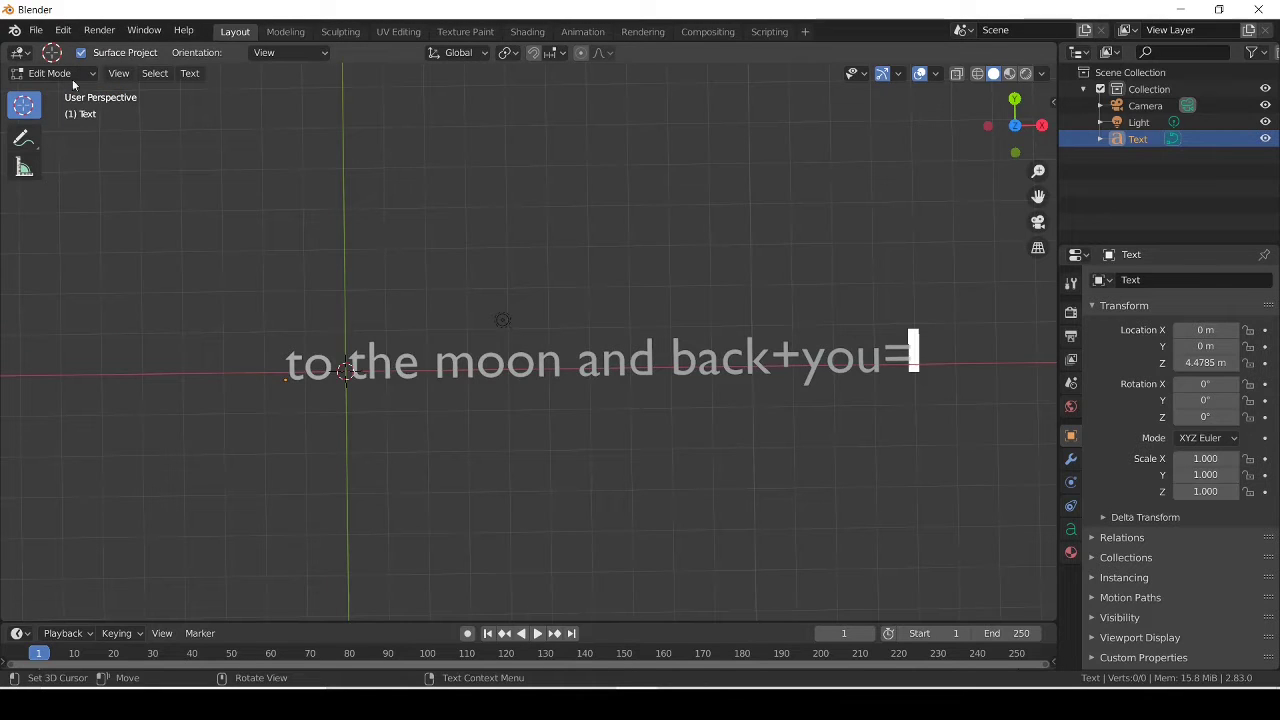
pyautogui.click(37, 31)
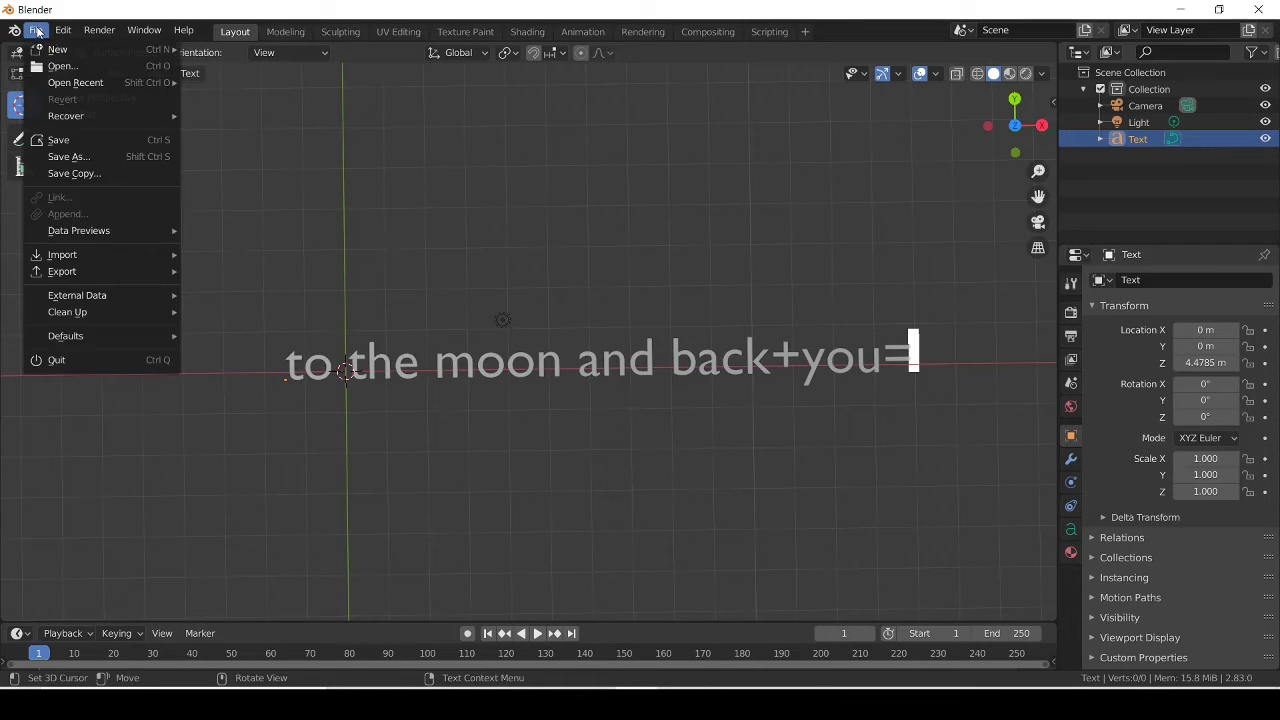
pyautogui.moveTo(56, 50)
pyautogui.moveTo(70, 83)
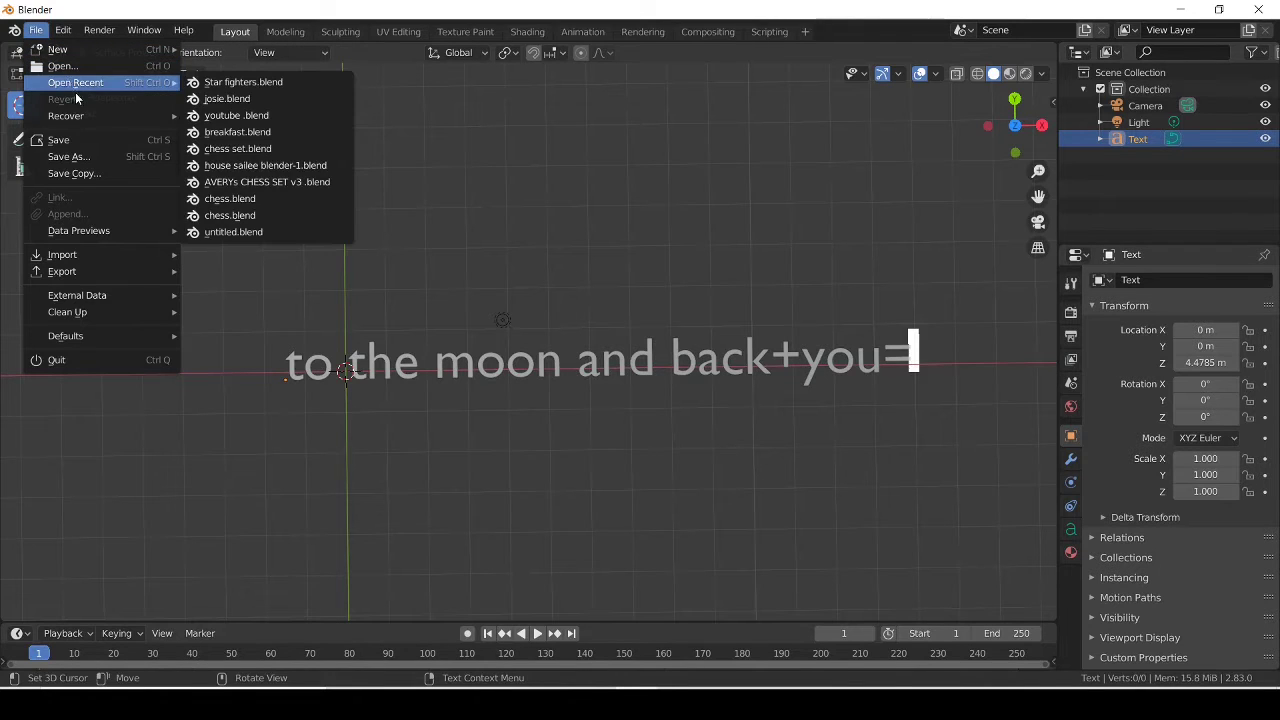
pyautogui.moveTo(88, 115)
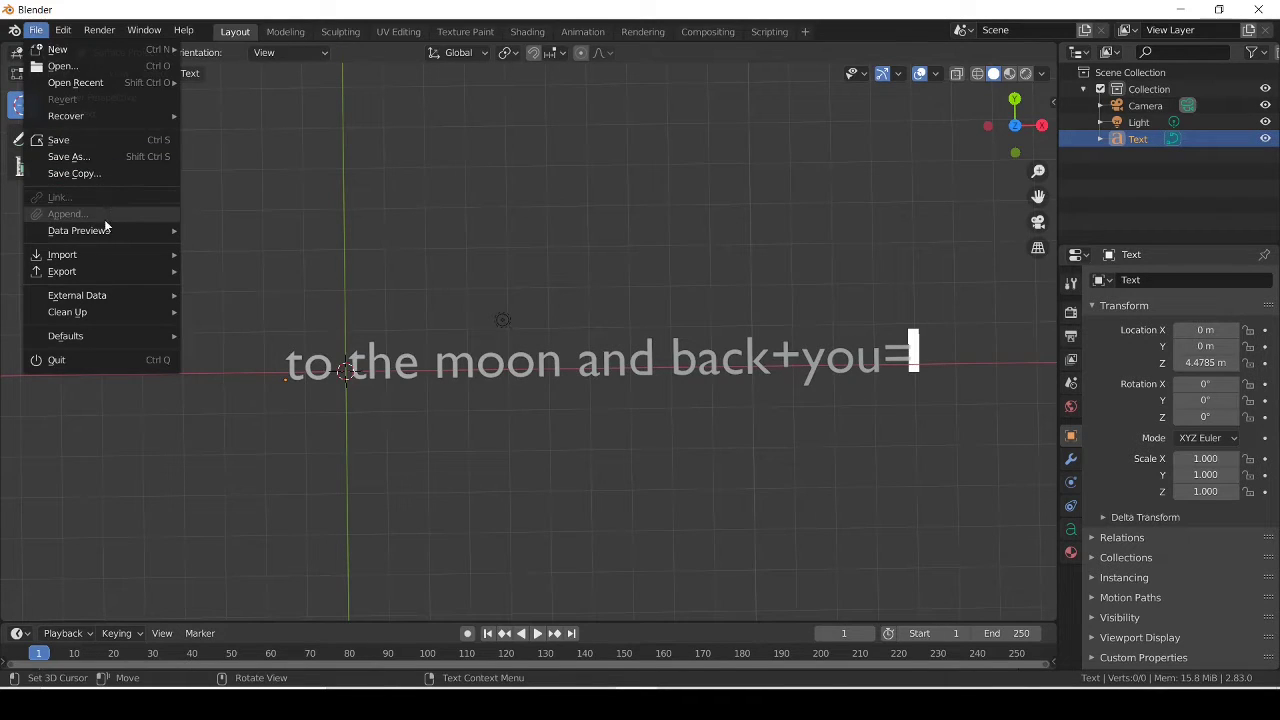
pyautogui.moveTo(106, 234)
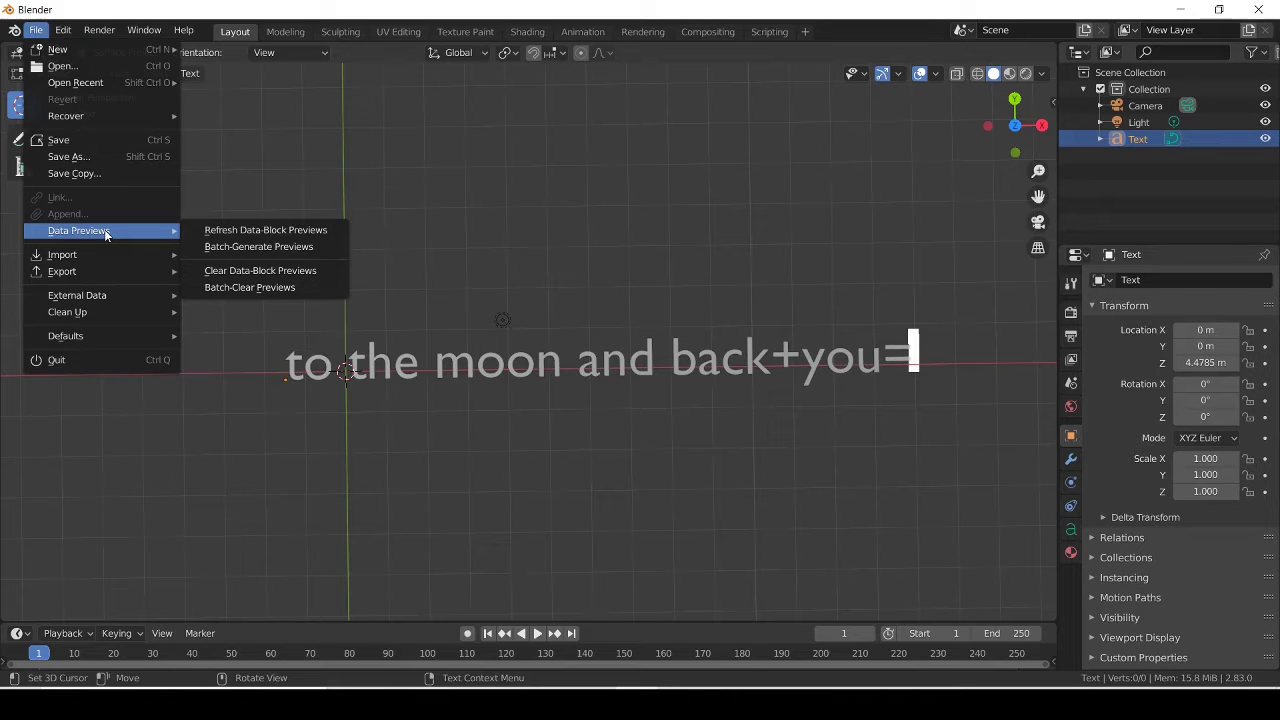
pyautogui.moveTo(103, 256)
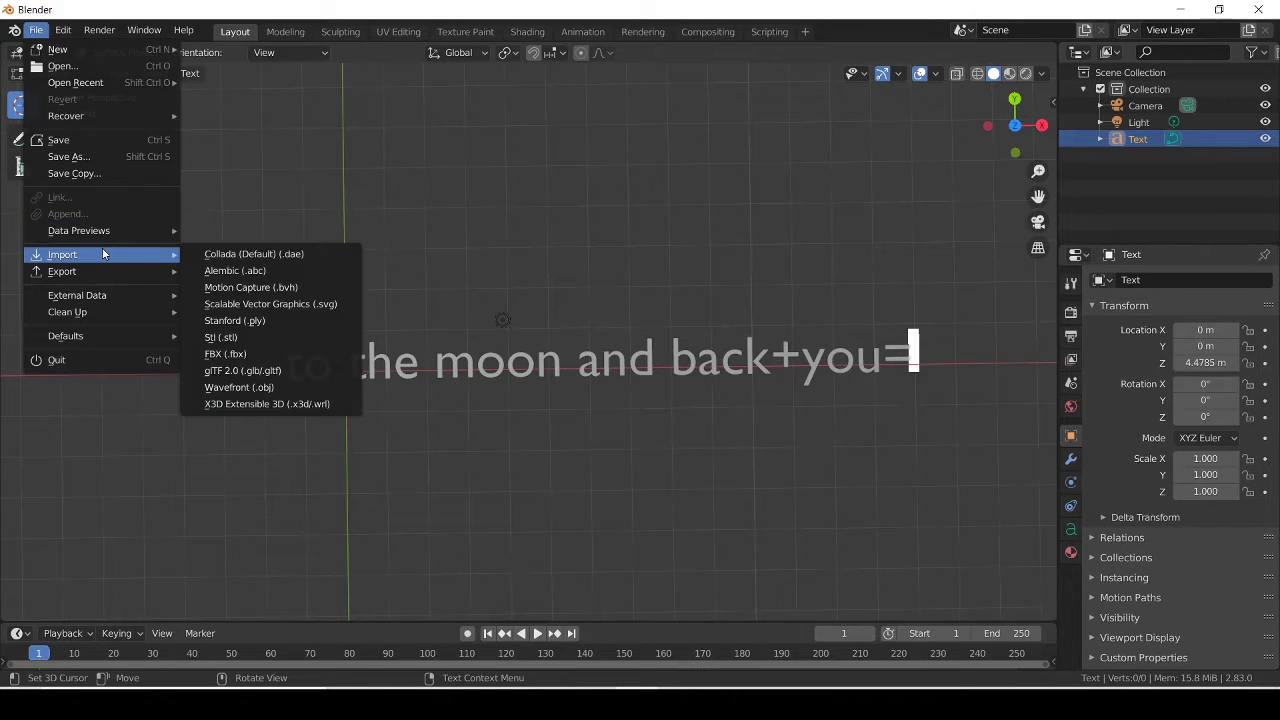
pyautogui.moveTo(89, 285)
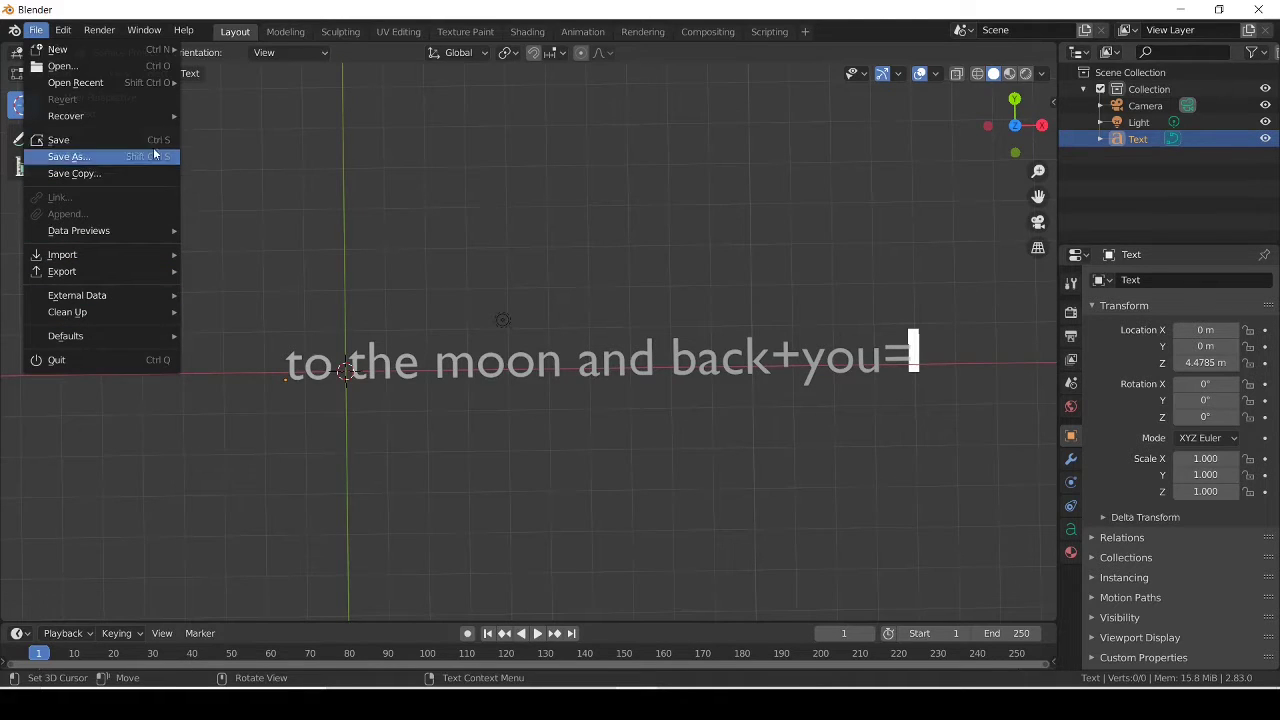
pyautogui.click(77, 141)
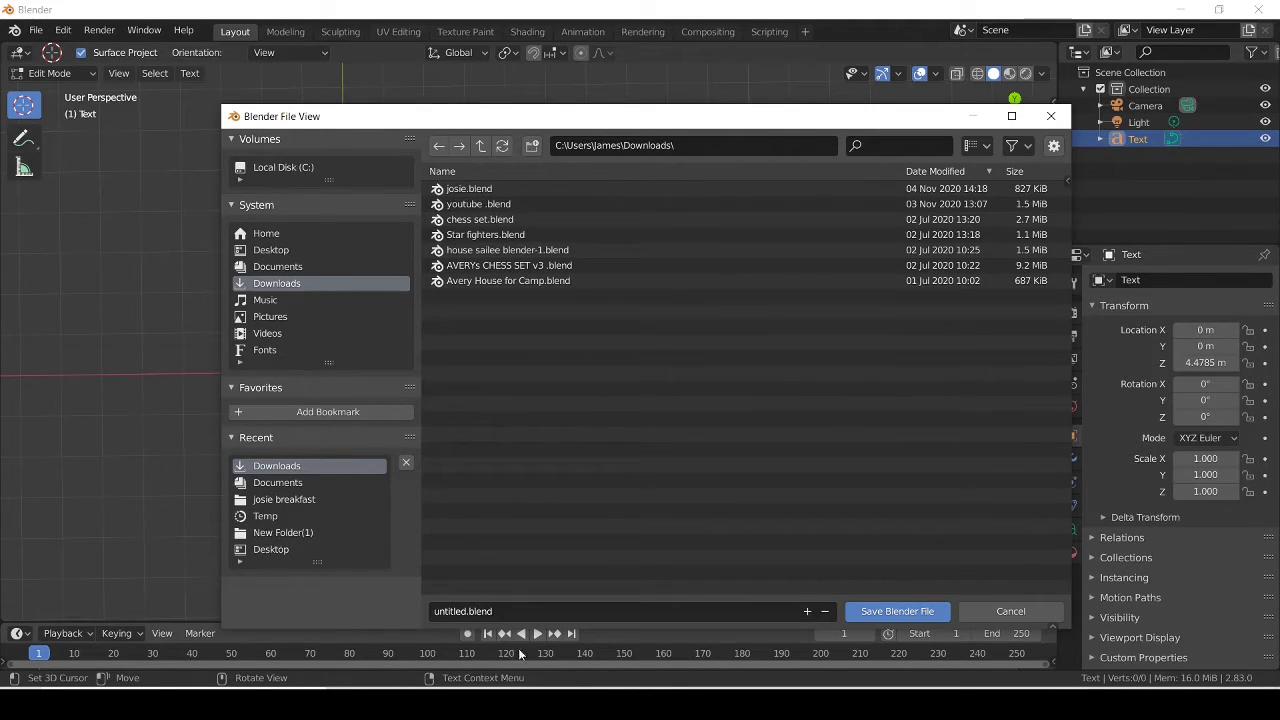
# Step: Replace the untitled.blend name with 'to the moon and back+you=' and save to Downloads
pyautogui.click(510, 608)
pyautogui.press('BackSpace')
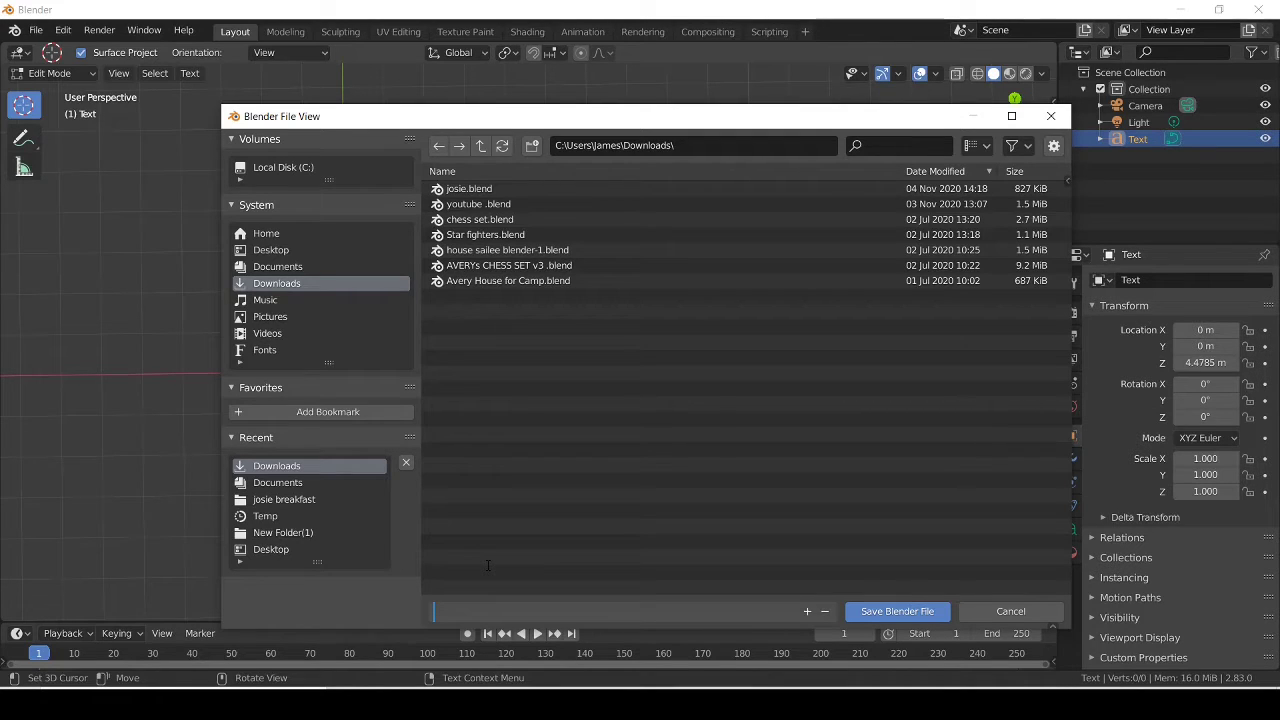
pyautogui.write('to the moon and back')
pyautogui.press('Return')
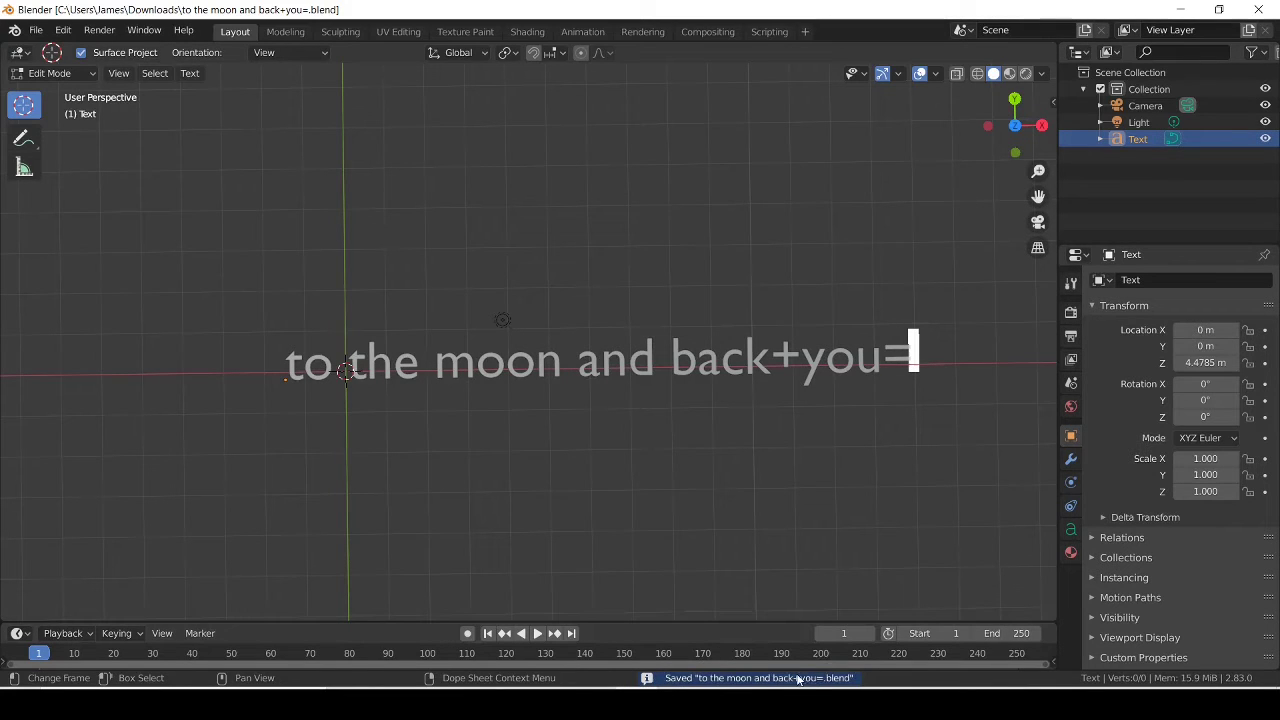
# Step: Switch to Object Mode and slide the text object along X to -20.661 m
pyautogui.moveTo(1014, 120); pyautogui.dragTo(985, 300)
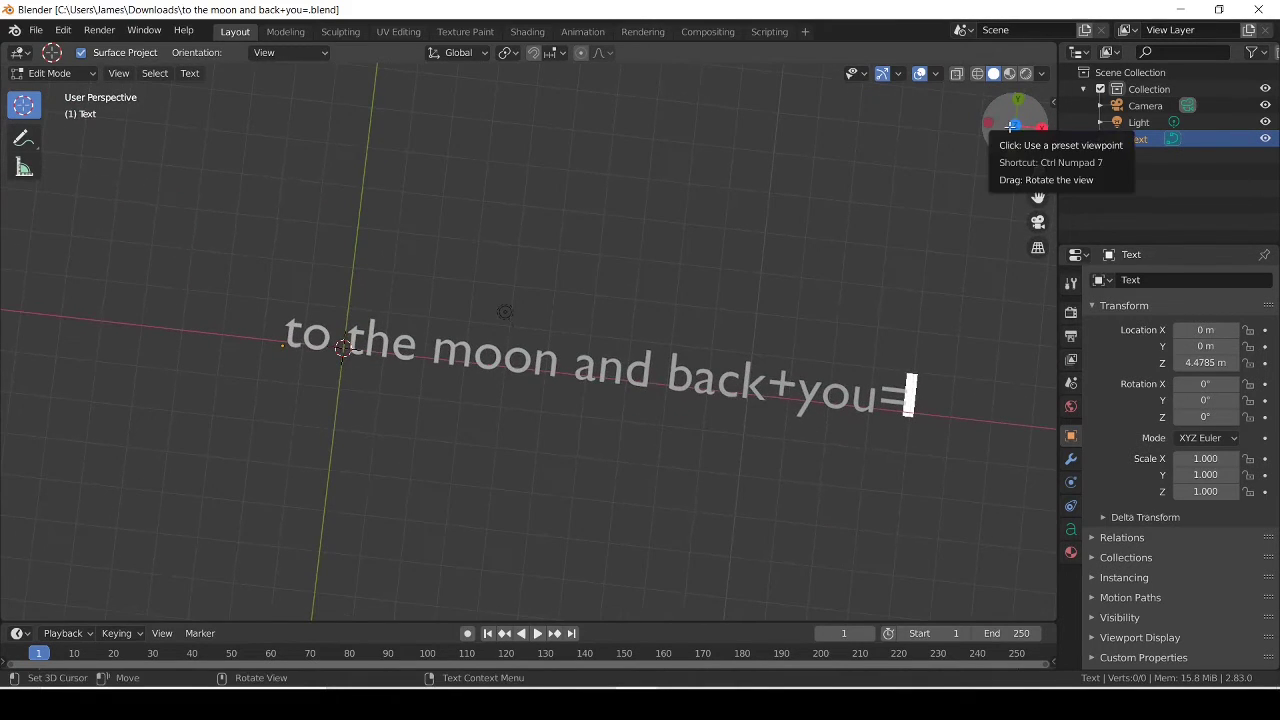
pyautogui.moveTo(1012, 130)
pyautogui.mouseDown()
pyautogui.moveTo(1003, 152)
pyautogui.moveTo(997, 141)
pyautogui.mouseUp()
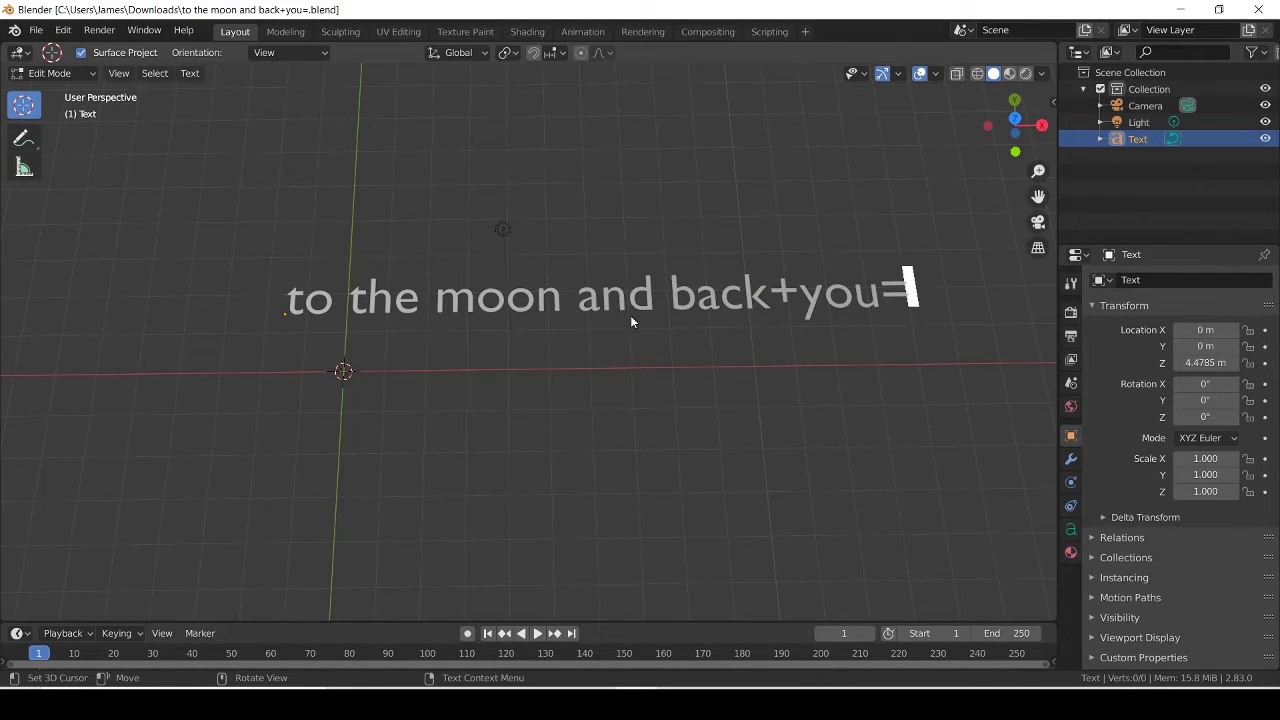
pyautogui.click(74, 72)
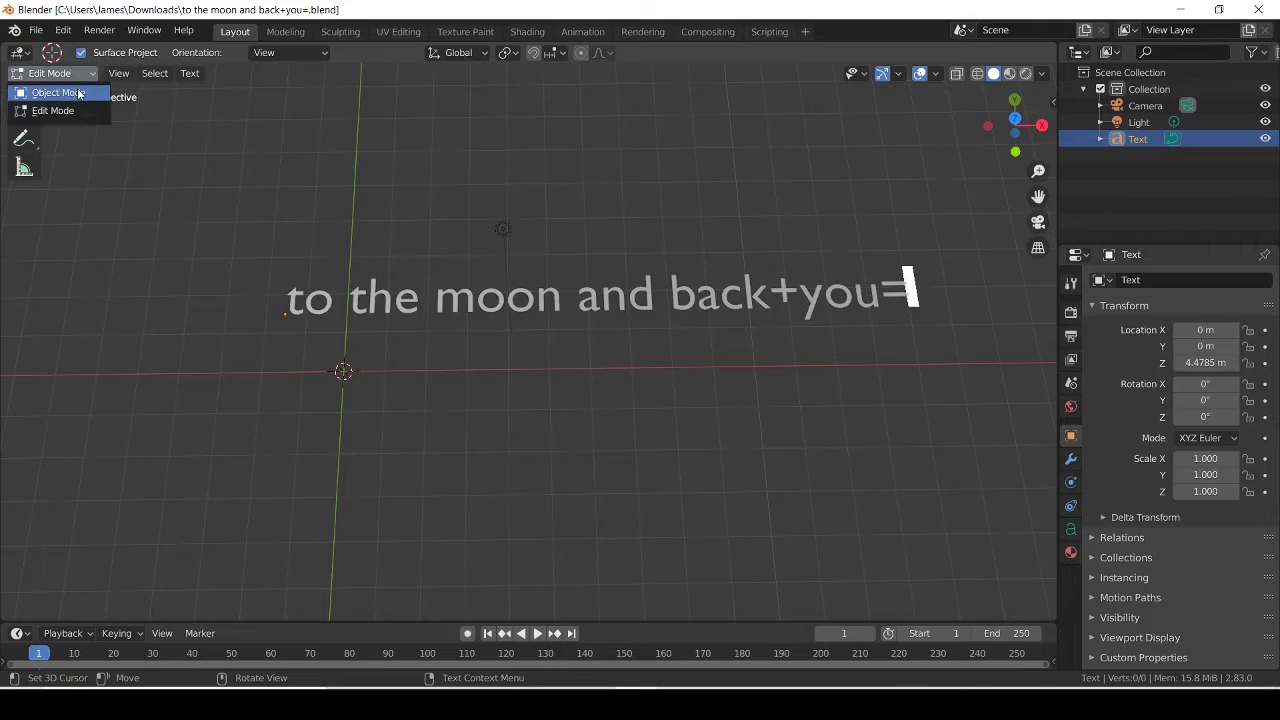
pyautogui.click(77, 91)
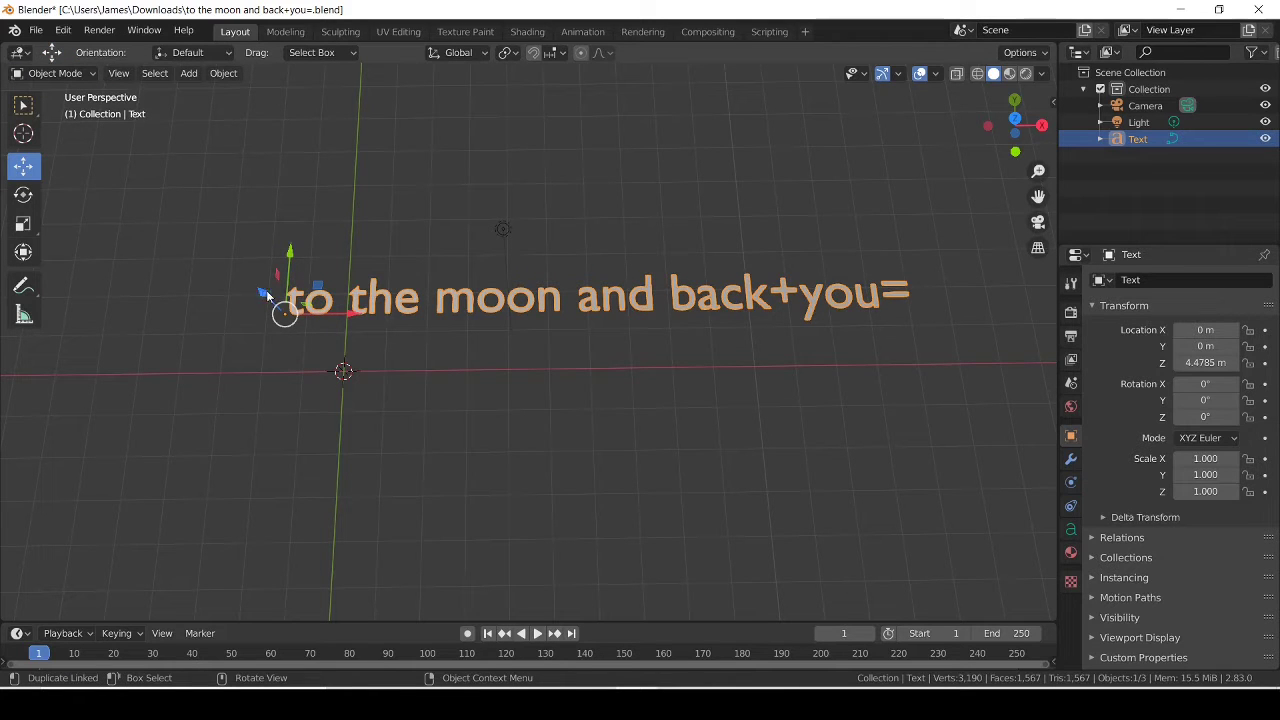
pyautogui.moveTo(344, 310); pyautogui.dragTo(258, 311)
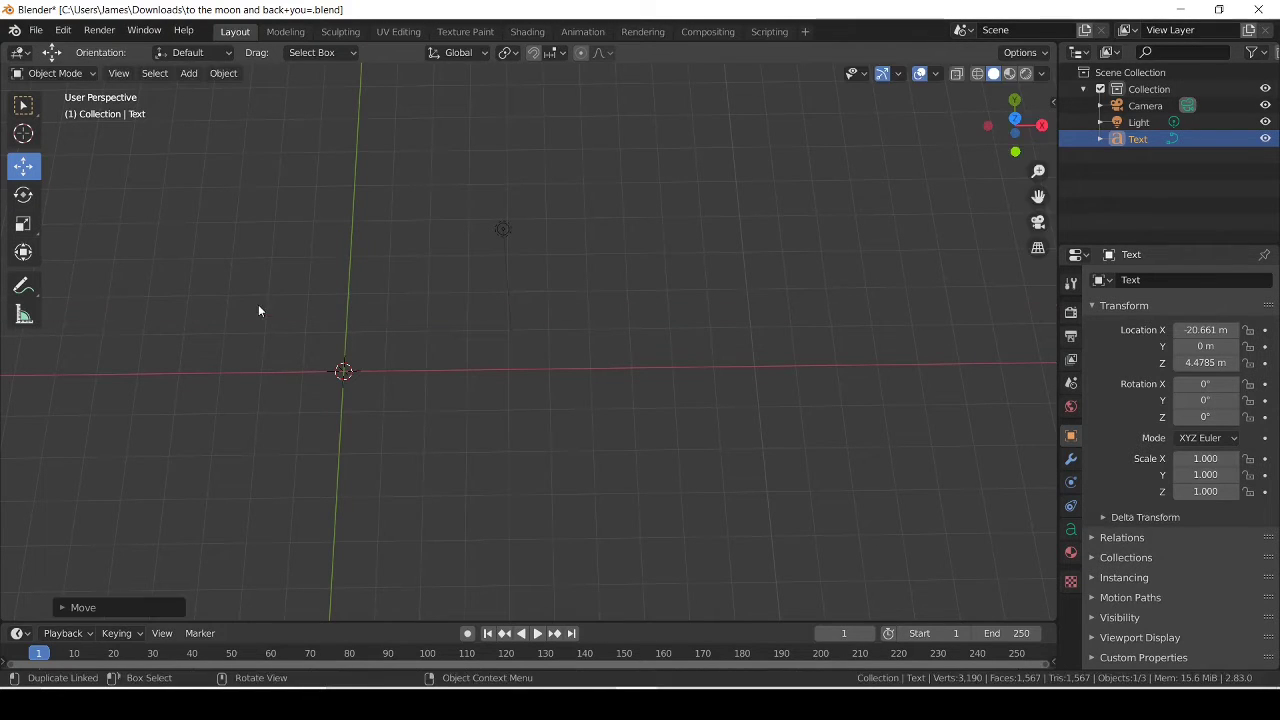
pyautogui.moveTo(1020, 130); pyautogui.dragTo(356, 211)
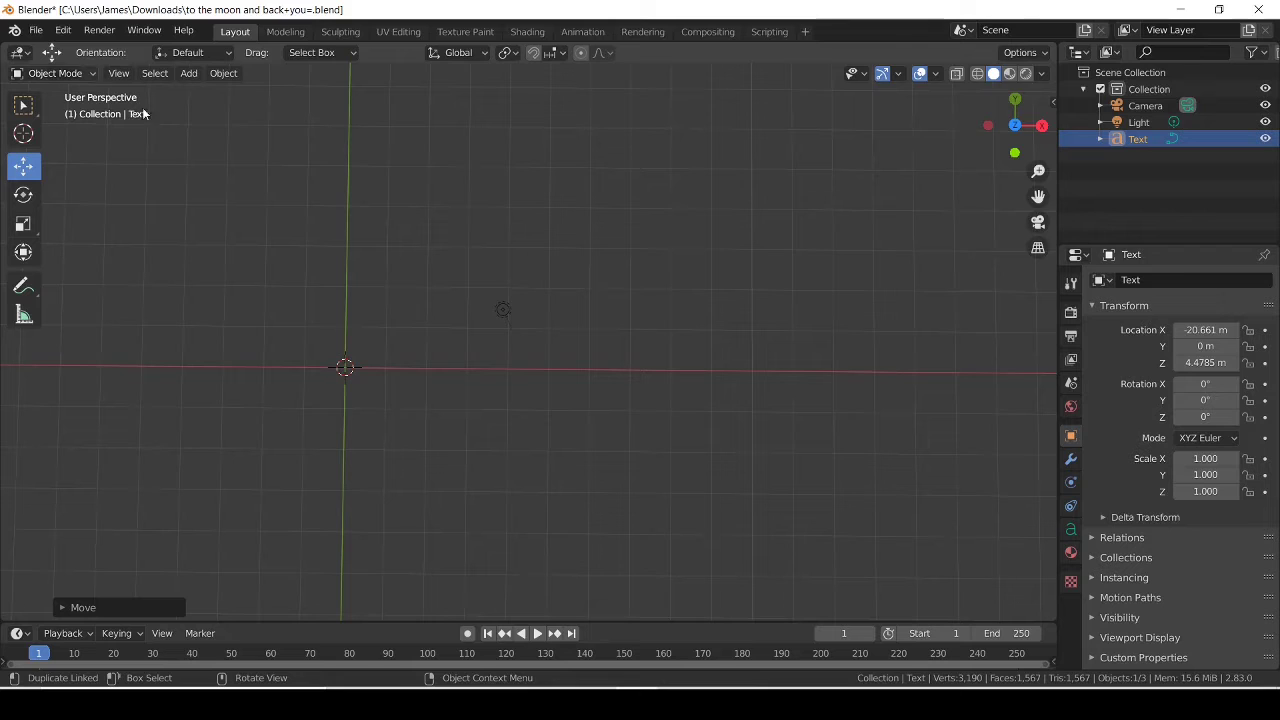
pyautogui.click(193, 75)
pyautogui.moveTo(1002, 134); pyautogui.dragTo(900, 168)
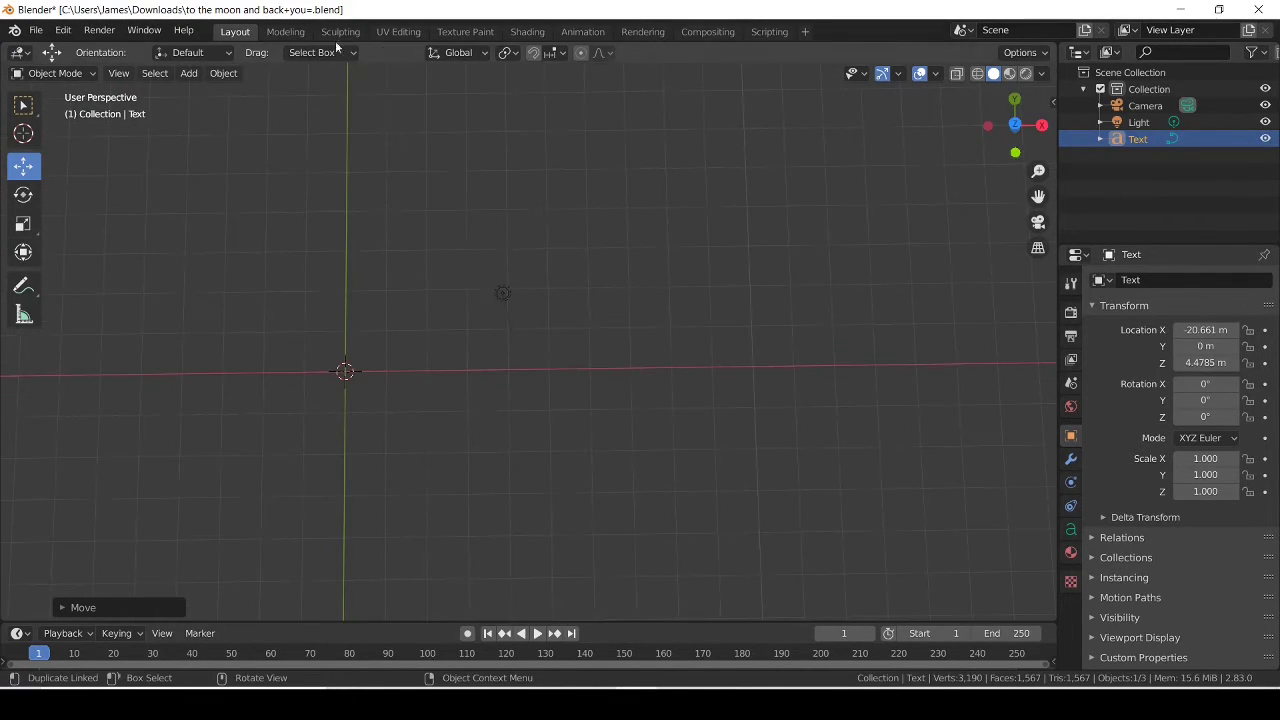
# Step: Add an Icosphere mesh at the origin
pyautogui.click(189, 73)
pyautogui.moveTo(225, 93)
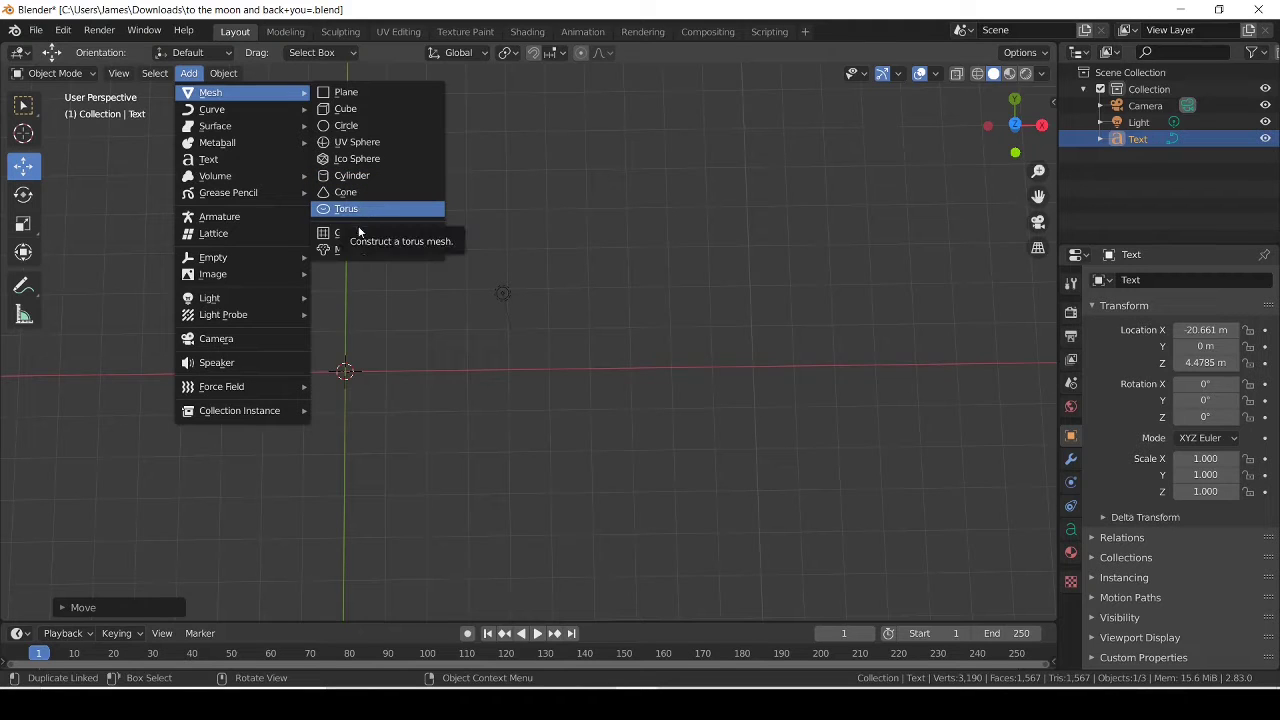
pyautogui.click(352, 160)
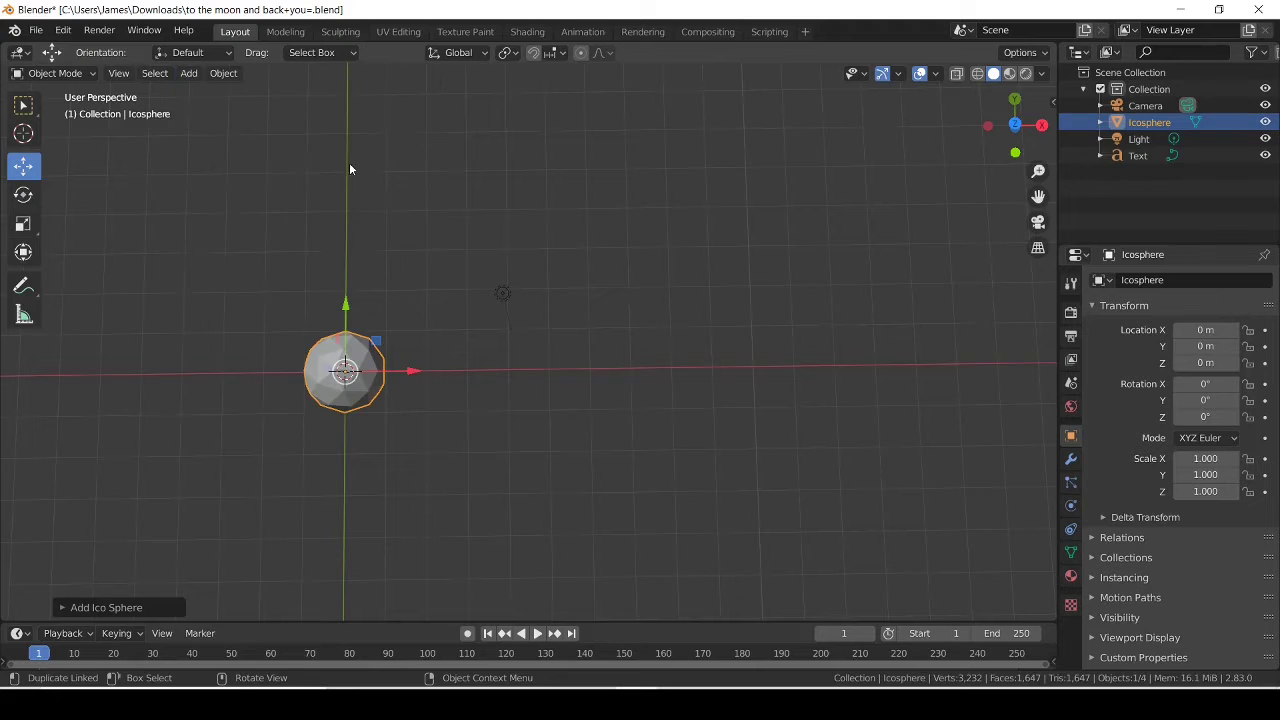
# Step: Raise the icosphere along Z to 3.9812 m
pyautogui.moveTo(1002, 134)
pyautogui.mouseDown()
pyautogui.moveTo(840, 158)
pyautogui.moveTo(1011, 150)
pyautogui.mouseUp()
pyautogui.moveTo(1038, 196); pyautogui.dragTo(645, 230)
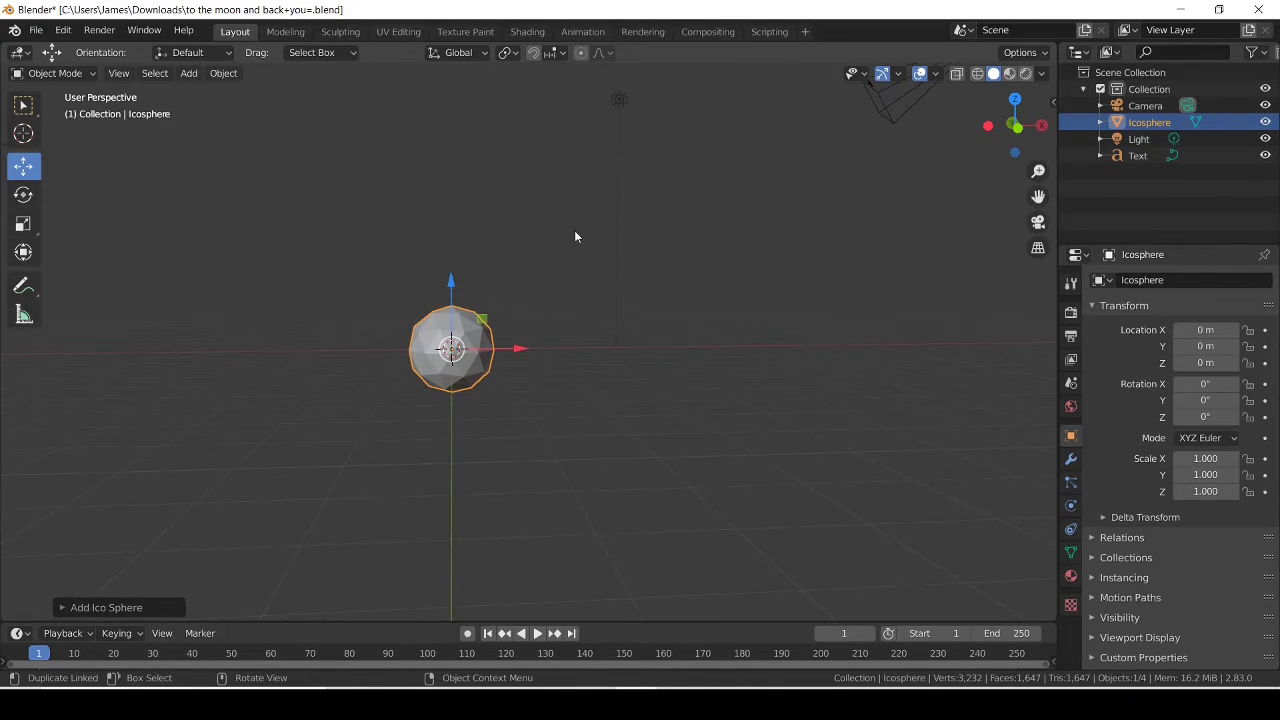
pyautogui.moveTo(448, 287); pyautogui.dragTo(450, 111)
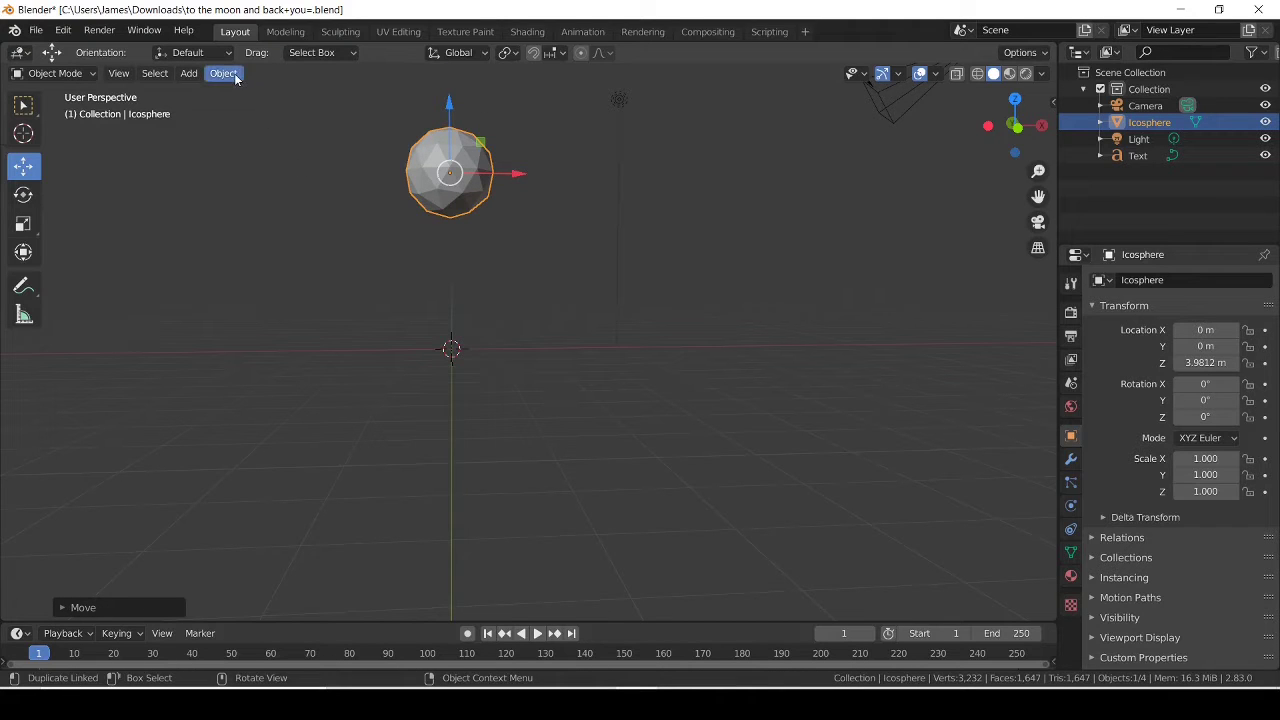
pyautogui.click(188, 73)
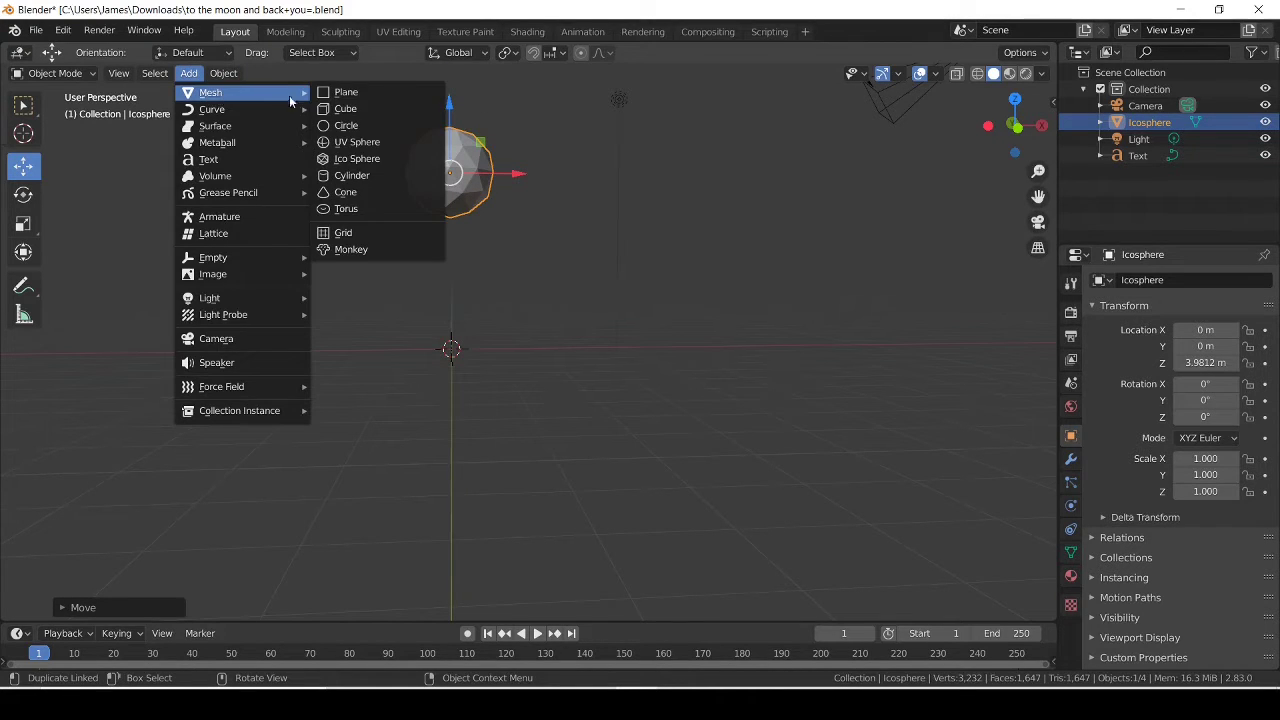
# Step: Add a Cone and lift it along Z to 4.2285 m, into the icosphere's base
pyautogui.click(361, 193)
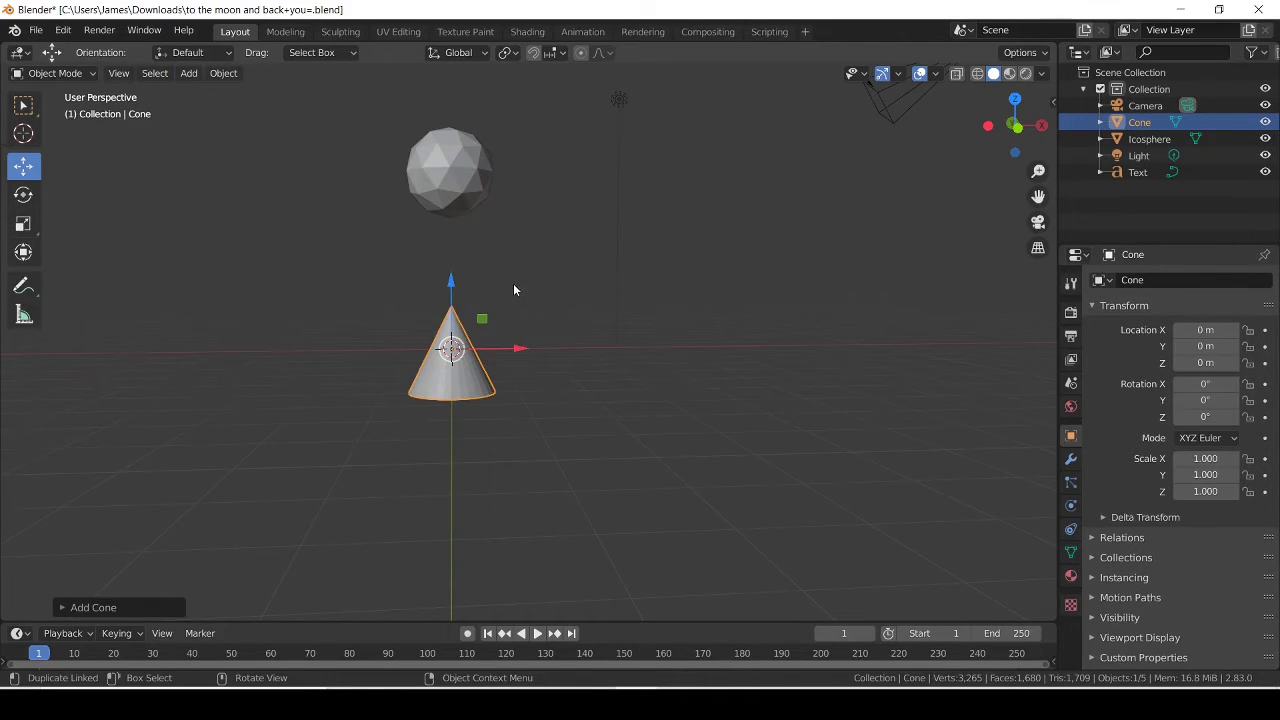
pyautogui.moveTo(451, 284); pyautogui.dragTo(466, 78)
pyautogui.moveTo(1013, 120)
pyautogui.mouseDown()
pyautogui.moveTo(980, 135)
pyautogui.moveTo(1002, 102)
pyautogui.moveTo(990, 112)
pyautogui.moveTo(1005, 125)
pyautogui.moveTo(1010, 100)
pyautogui.moveTo(1012, 118)
pyautogui.mouseUp()
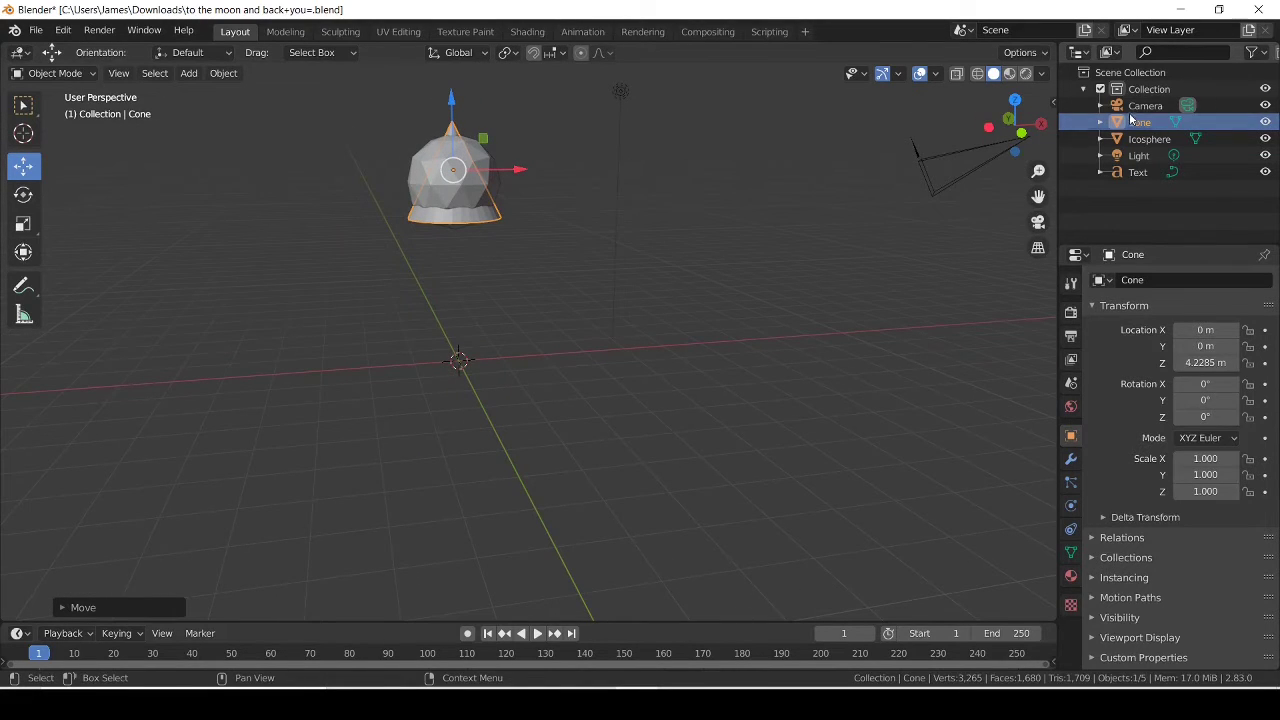
# Step: Add a Boolean modifier to the cone from the Modifier properties
pyautogui.click(1070, 462)
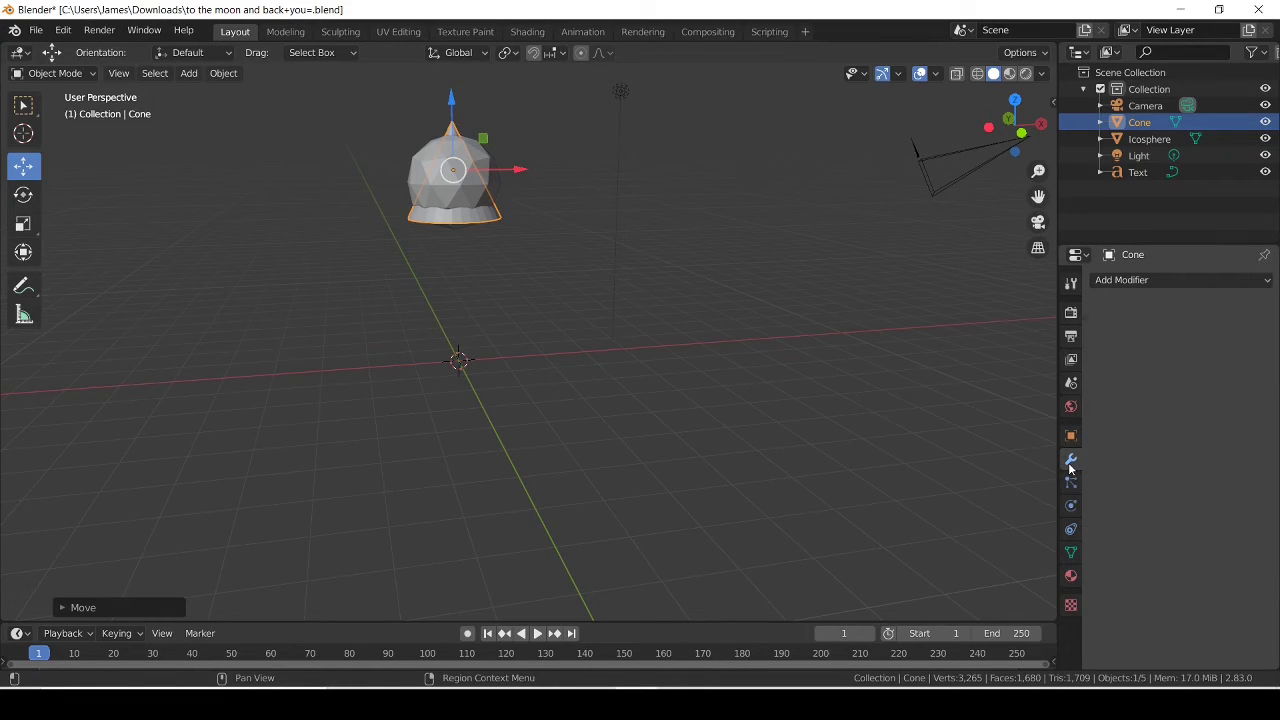
pyautogui.click(1070, 437)
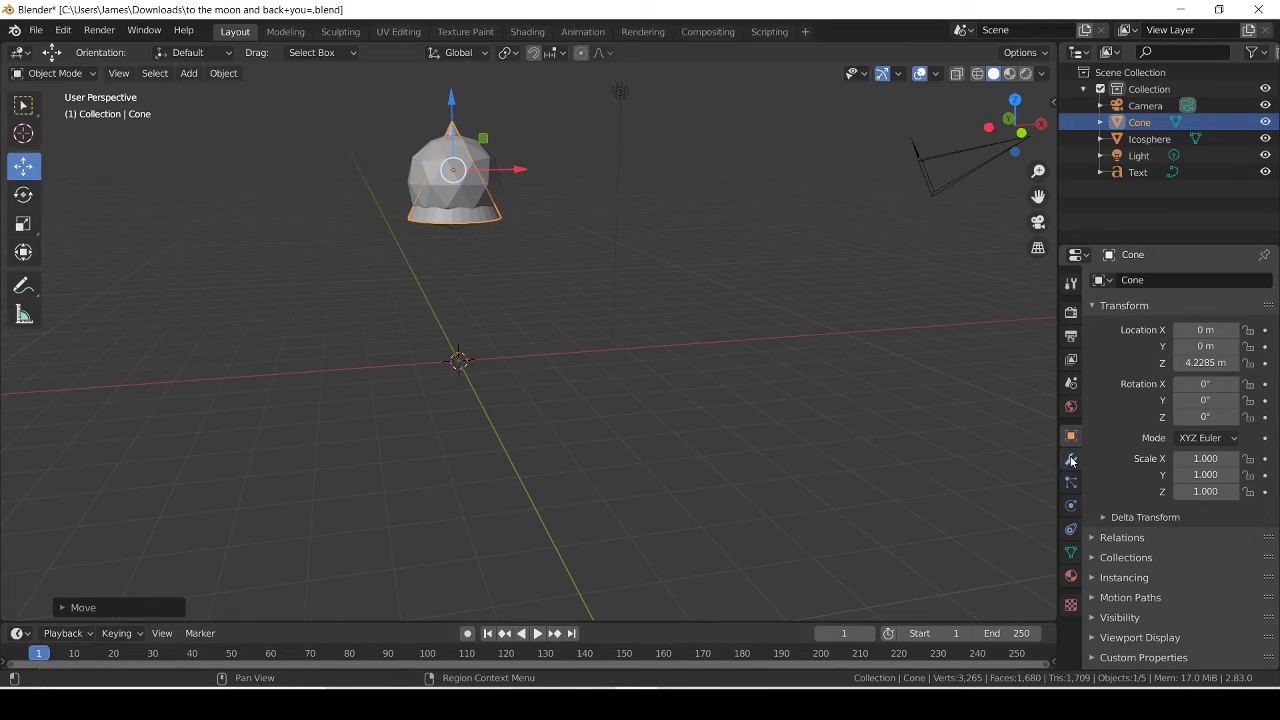
pyautogui.click(1071, 460)
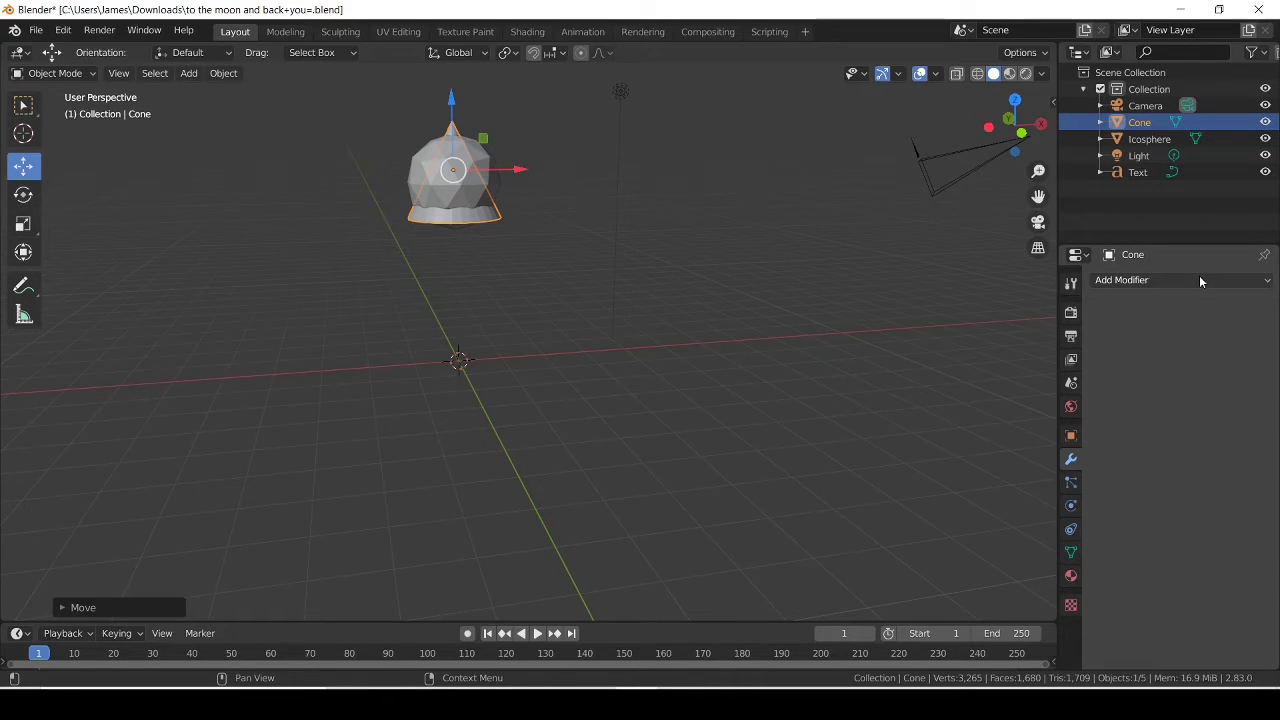
pyautogui.click(1200, 281)
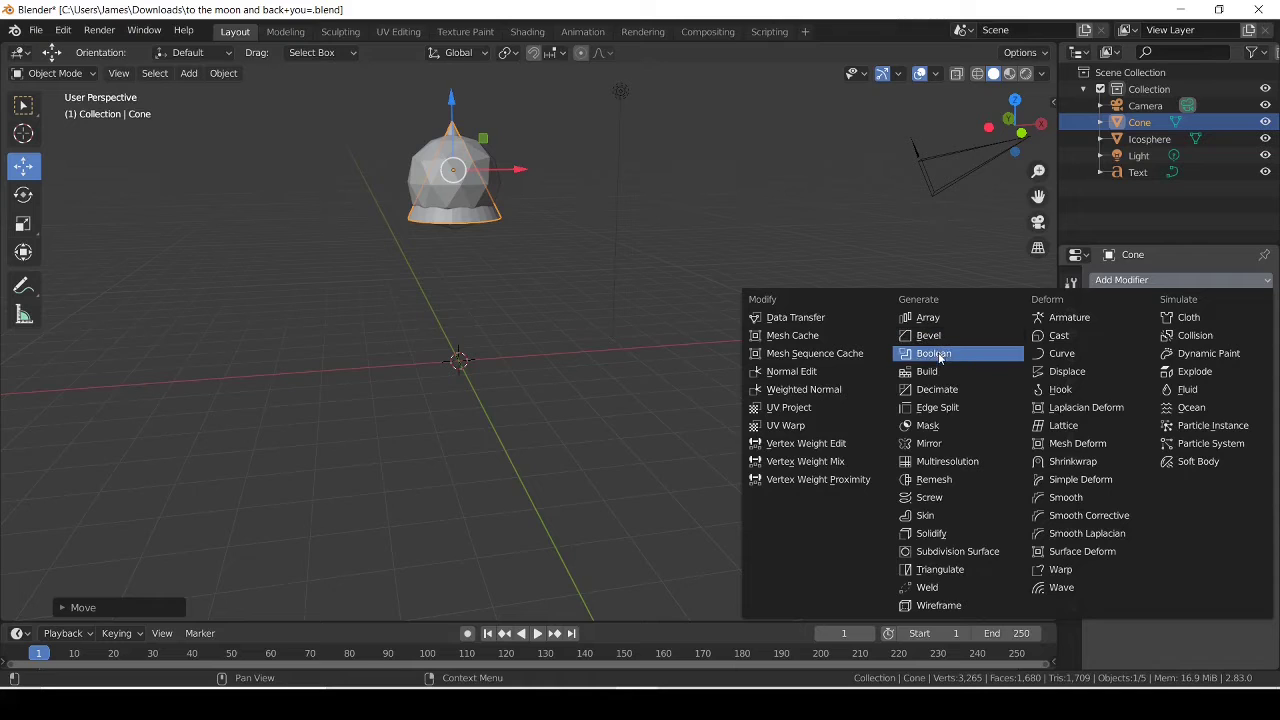
pyautogui.click(938, 355)
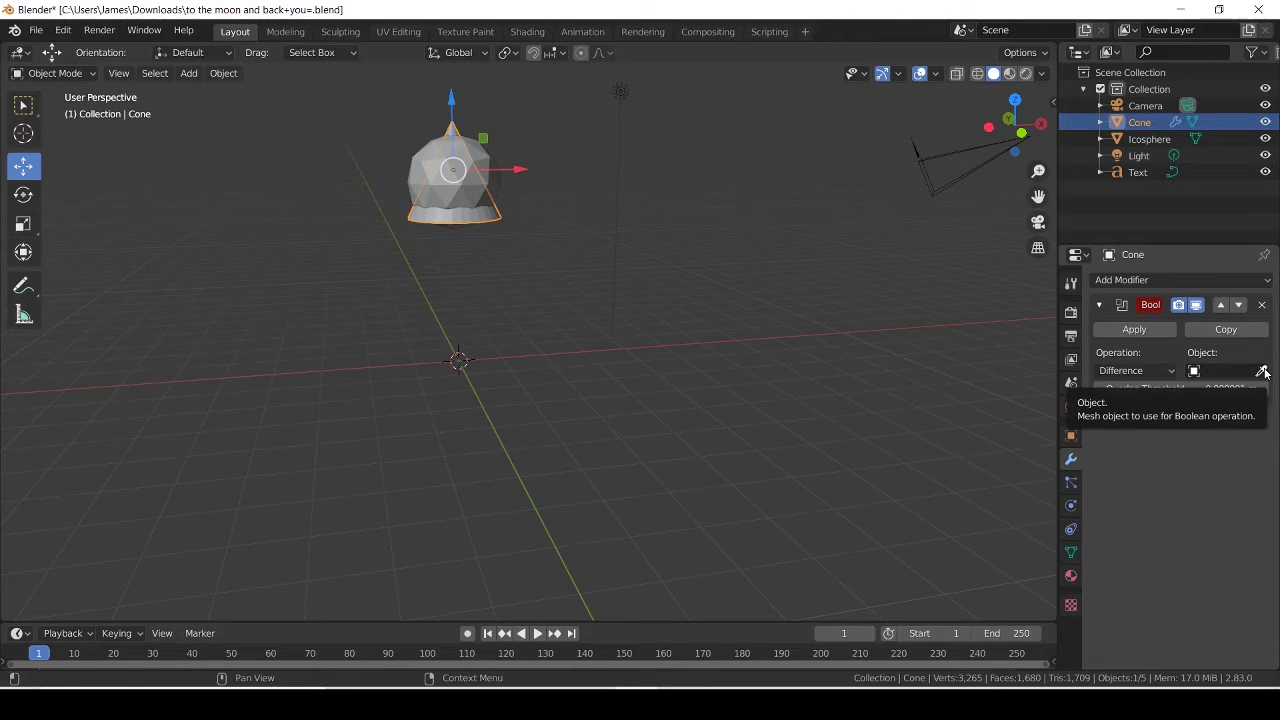
# Step: Set the Icosphere as the Boolean object, apply it, then undo the apply
pyautogui.click(1262, 371)
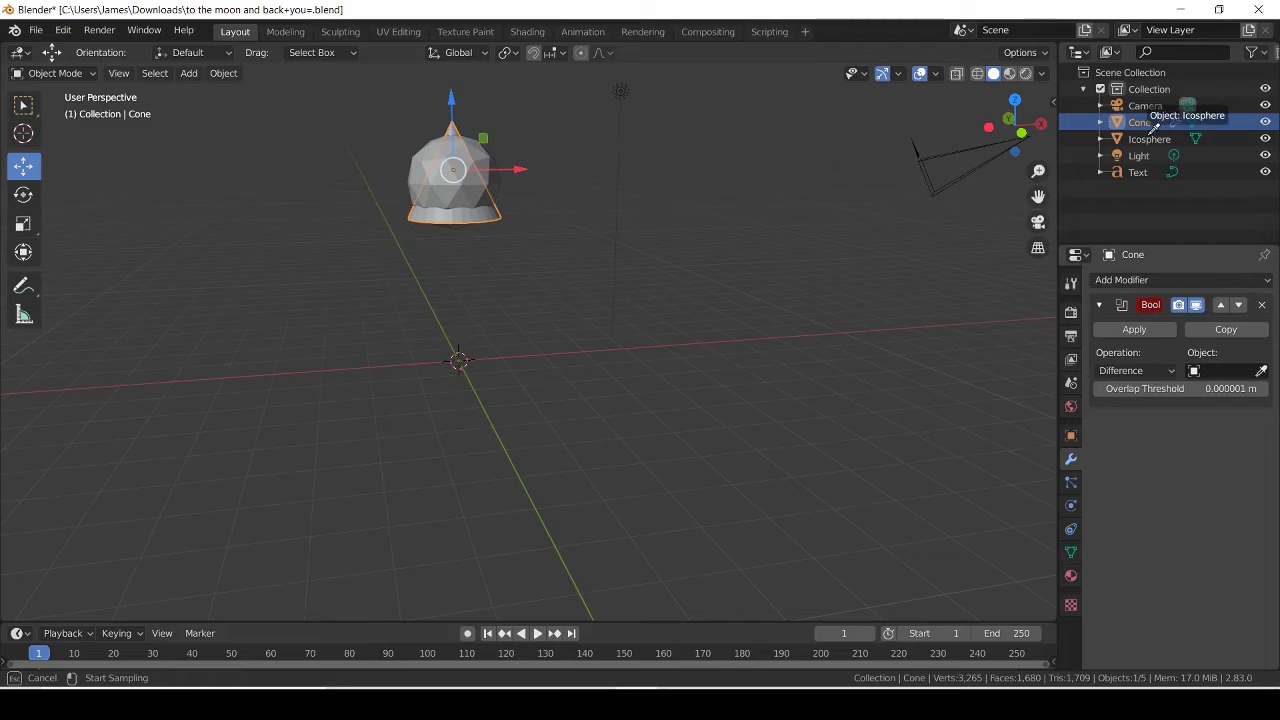
pyautogui.click(486, 155)
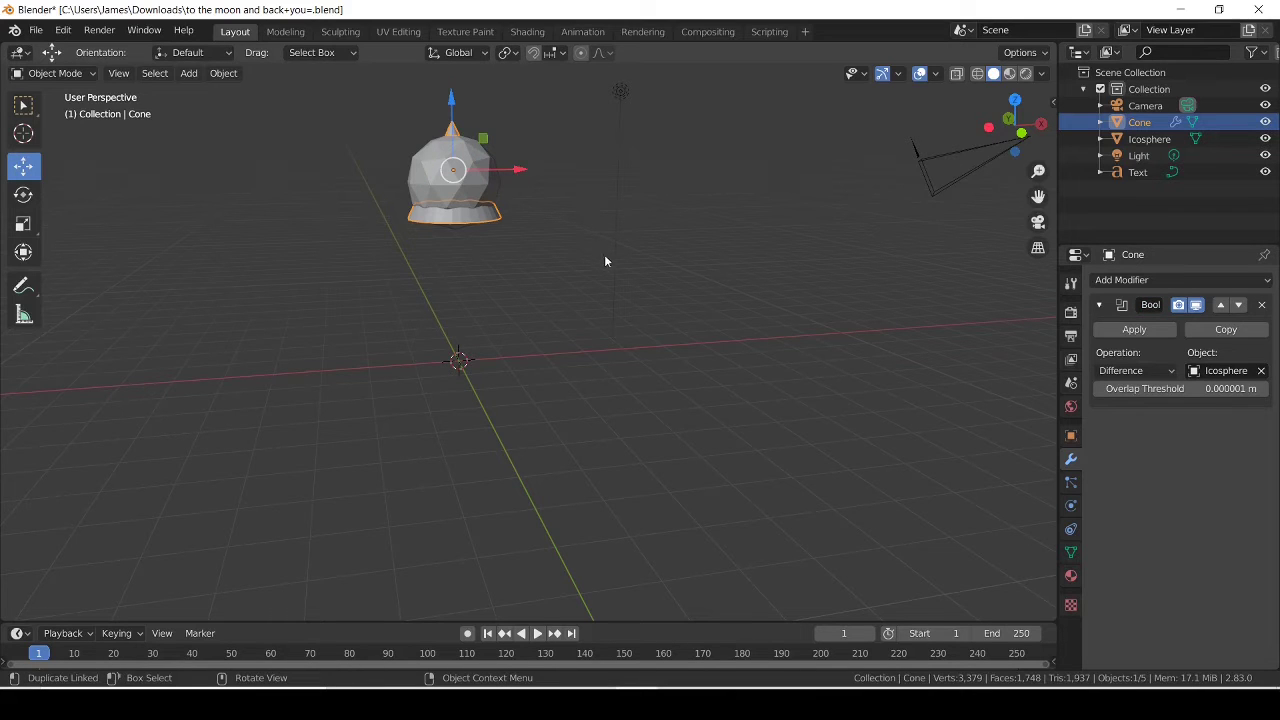
pyautogui.click(1134, 330)
pyautogui.moveTo(1040, 125); pyautogui.dragTo(1013, 118)
pyautogui.hotkey('ctrl', 'z')
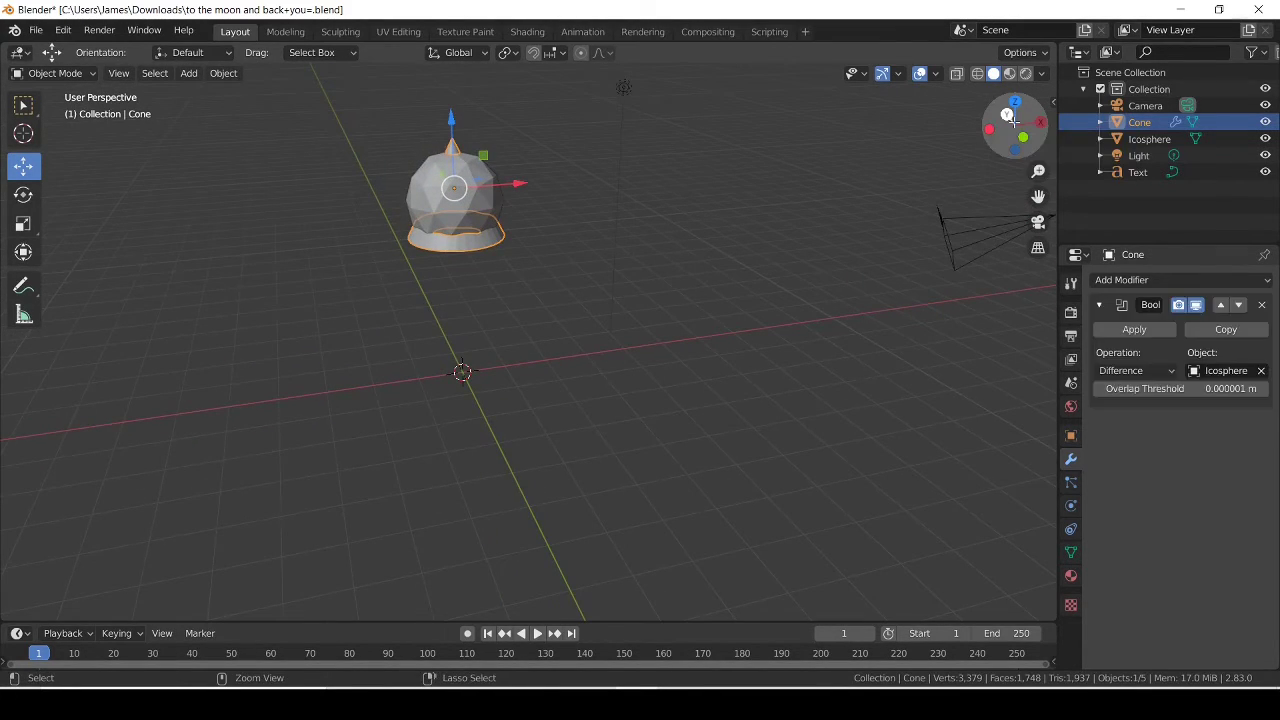
# Step: Undo the cone's Boolean target, then apply a Boolean cut by the Cone to the Icosphere
pyautogui.hotkey('ctrl', 'z')
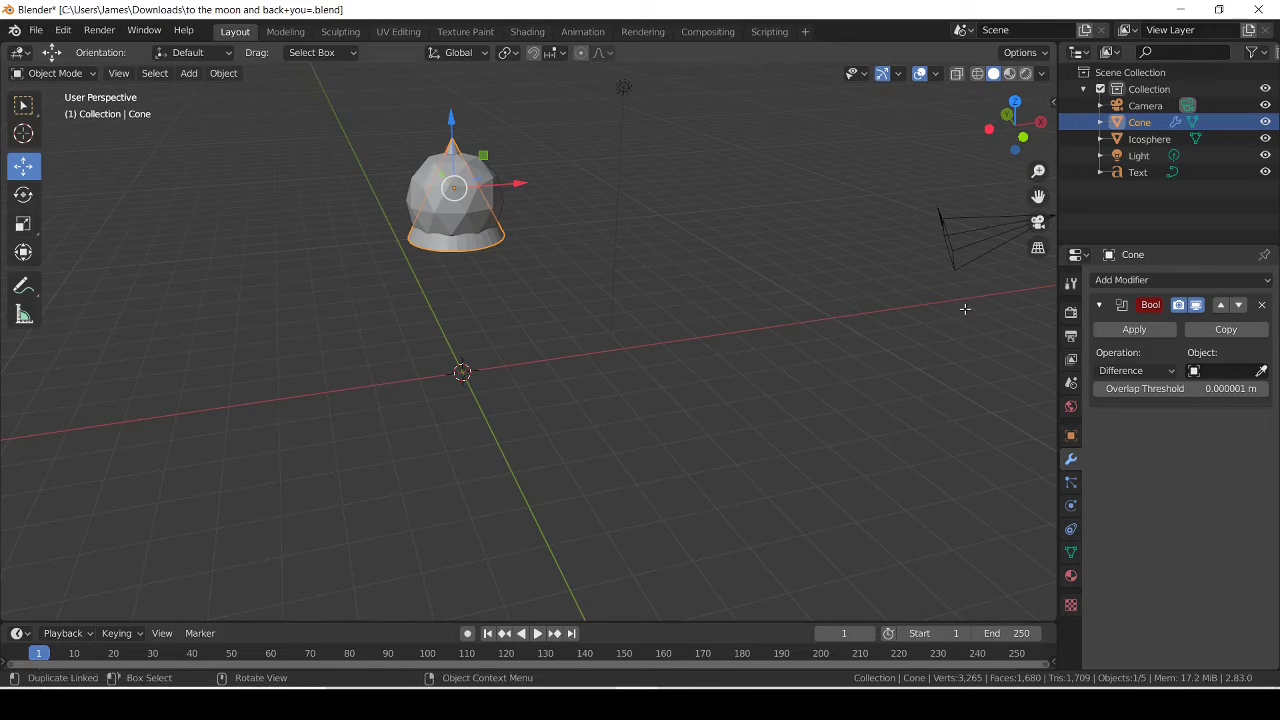
pyautogui.click(1155, 140)
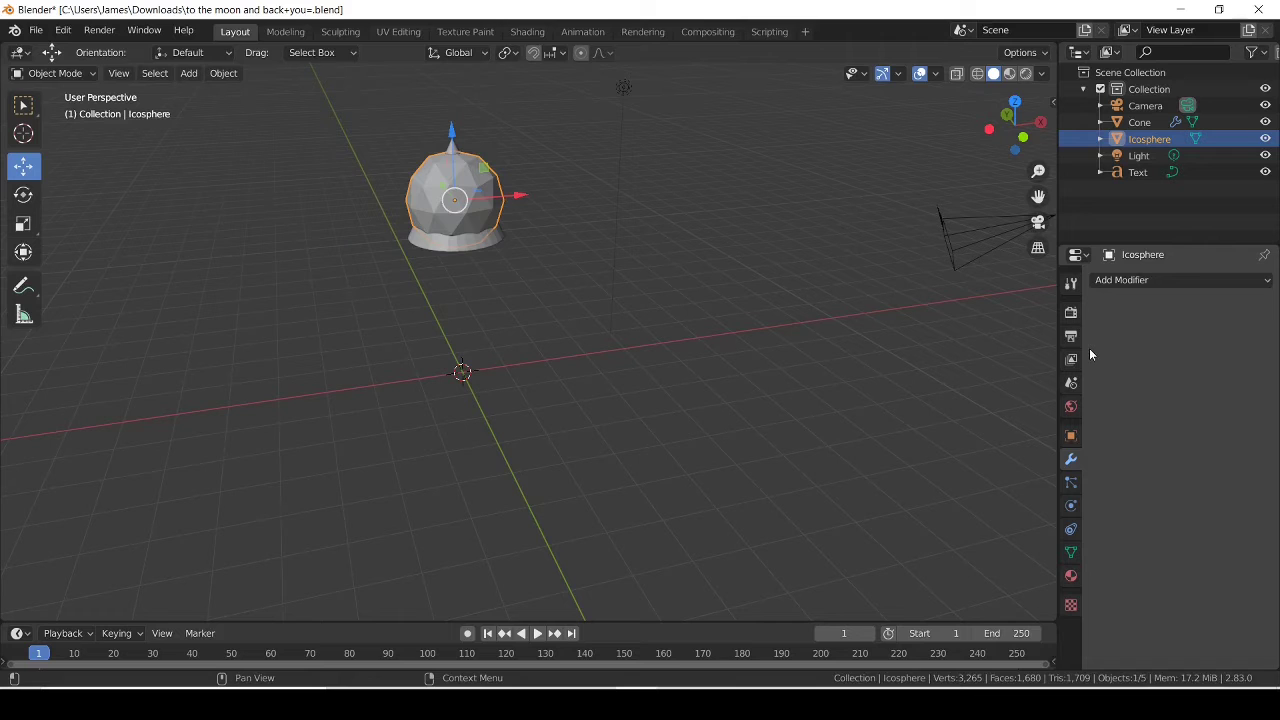
pyautogui.click(1164, 279)
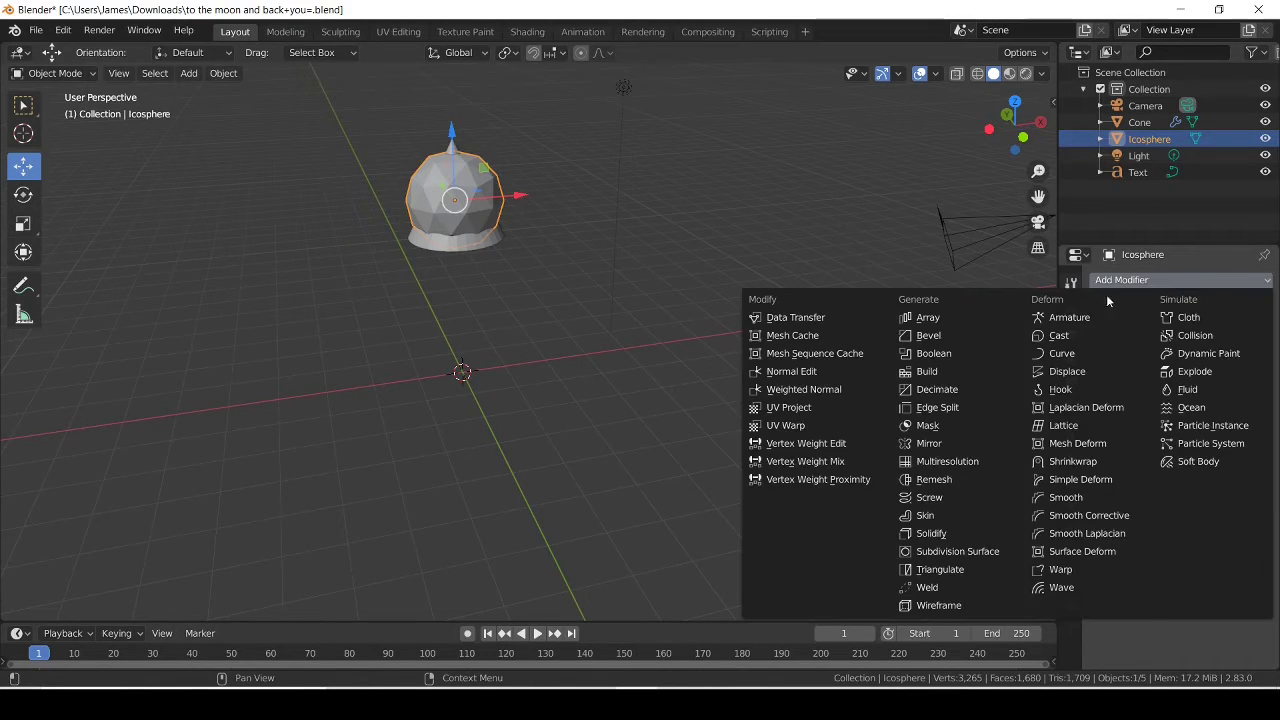
pyautogui.click(938, 353)
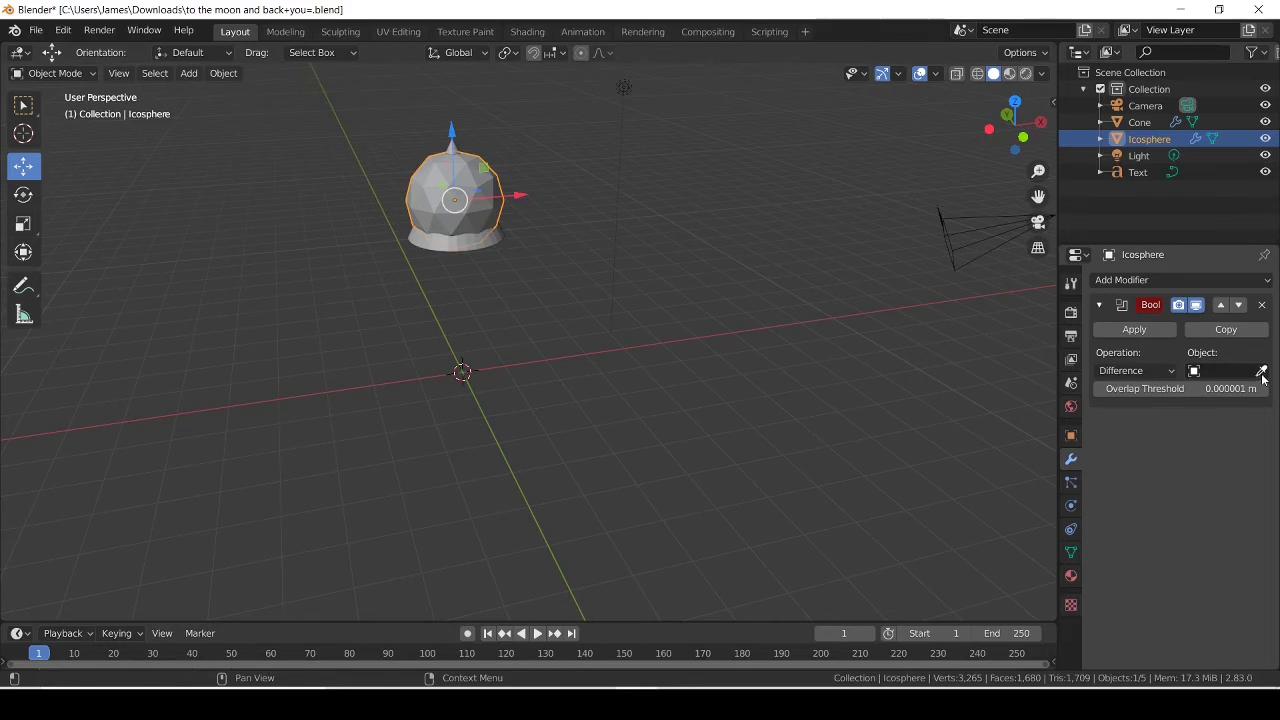
pyautogui.click(494, 245)
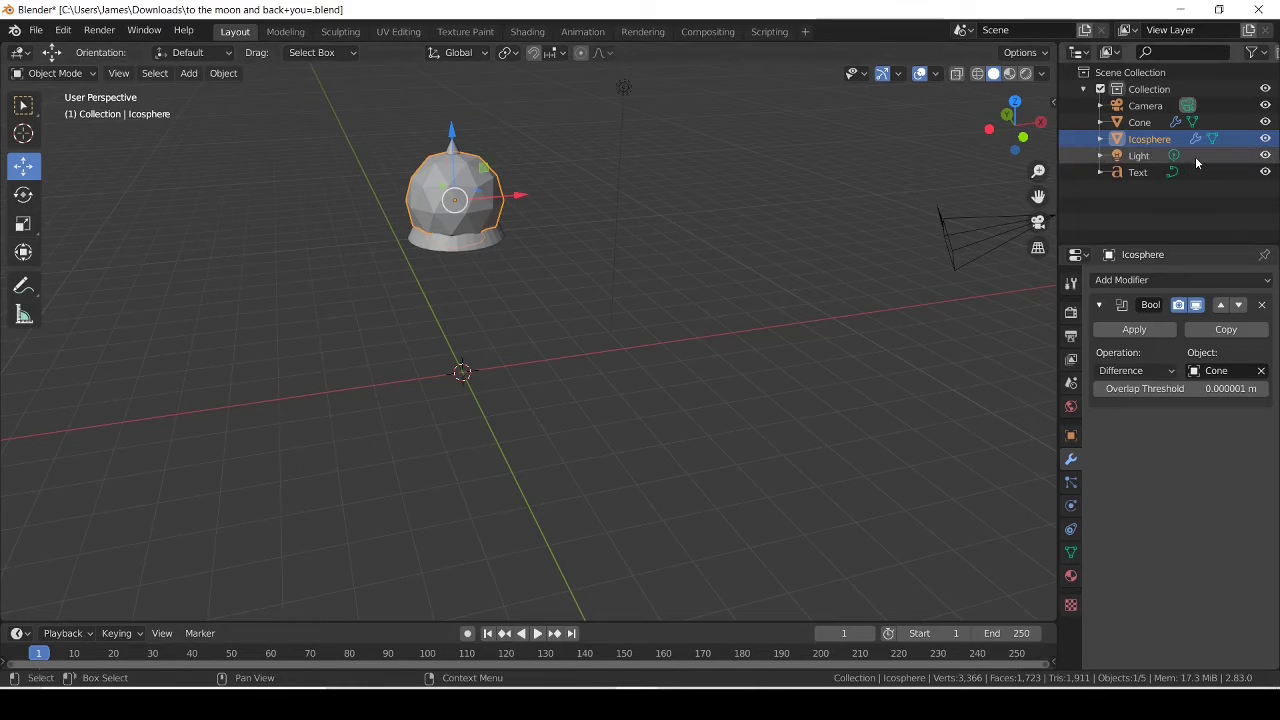
pyautogui.click(1134, 332)
pyautogui.moveTo(1022, 136); pyautogui.dragTo(1054, 190)
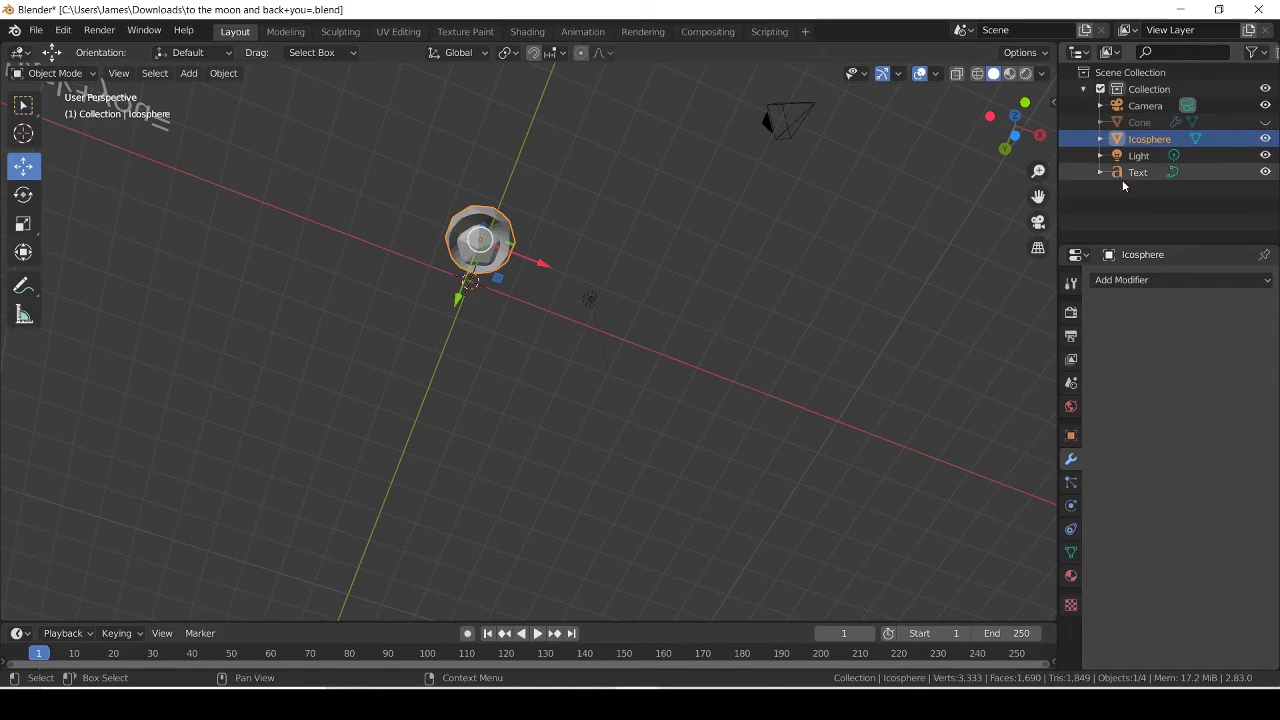
pyautogui.moveTo(1014, 121); pyautogui.dragTo(1000, 145)
pyautogui.moveTo(594, 164); pyautogui.dragTo(562, 111)
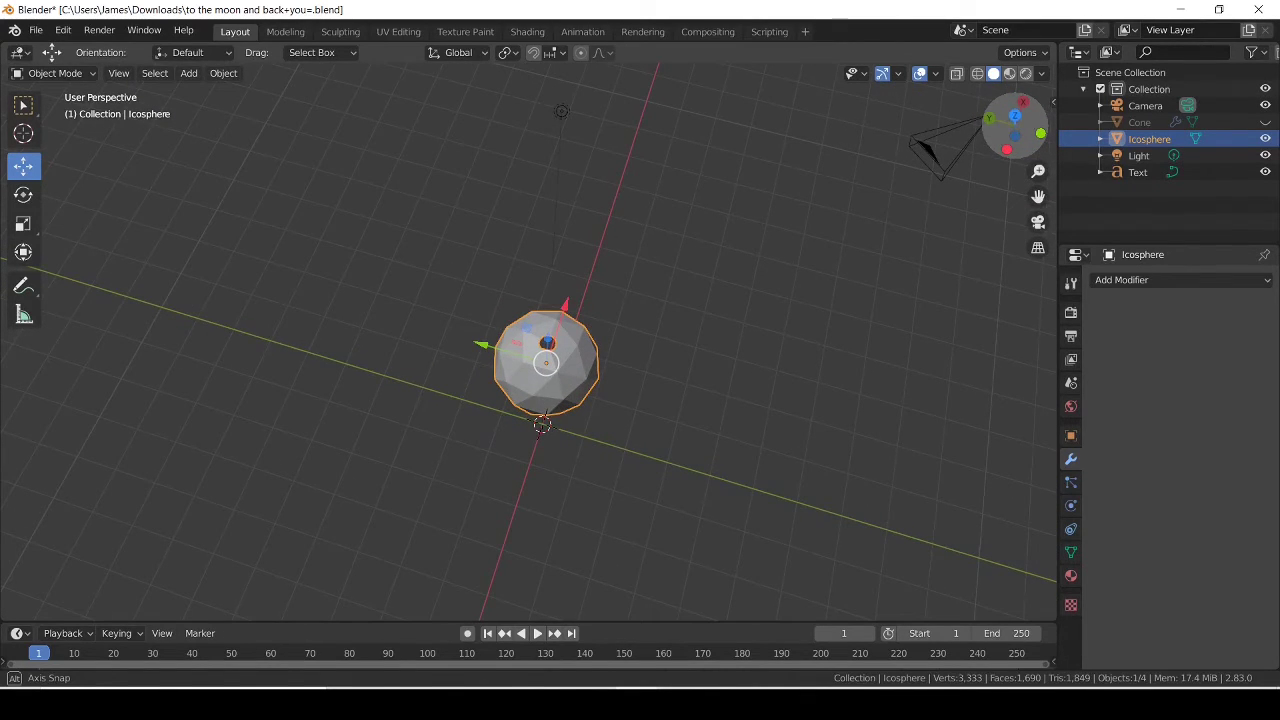
pyautogui.click(32, 116)
pyautogui.moveTo(1015, 127); pyautogui.dragTo(824, 183)
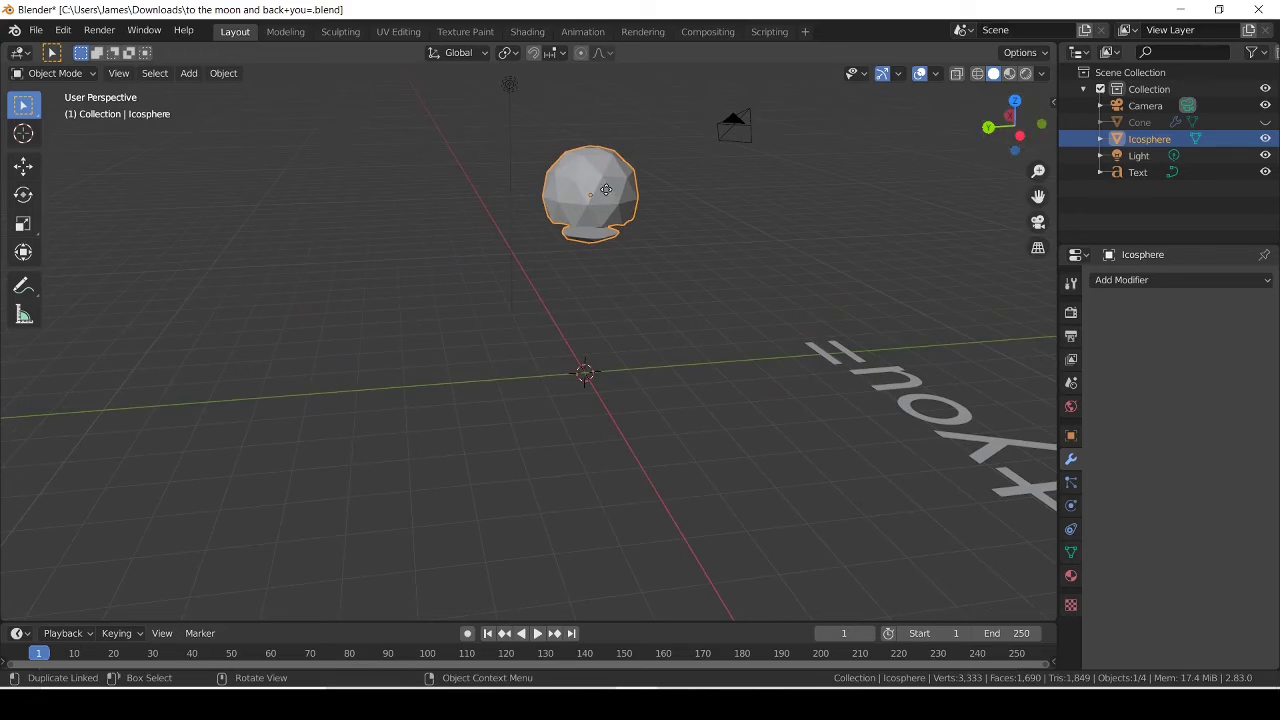
# Step: Alt+D a linked copy of the icosphere beside it and scale it up, about 2.48 on X
pyautogui.hotkey('alt', 'd')
pyautogui.click(716, 152)
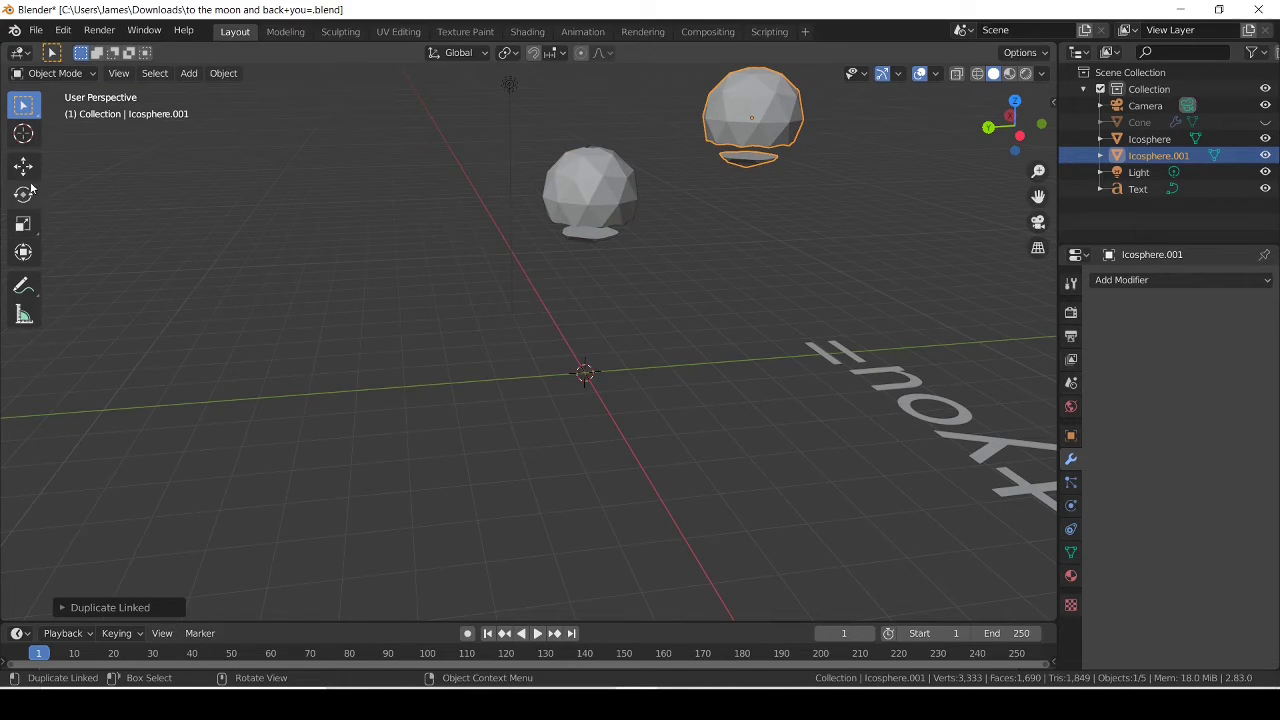
pyautogui.click(26, 223)
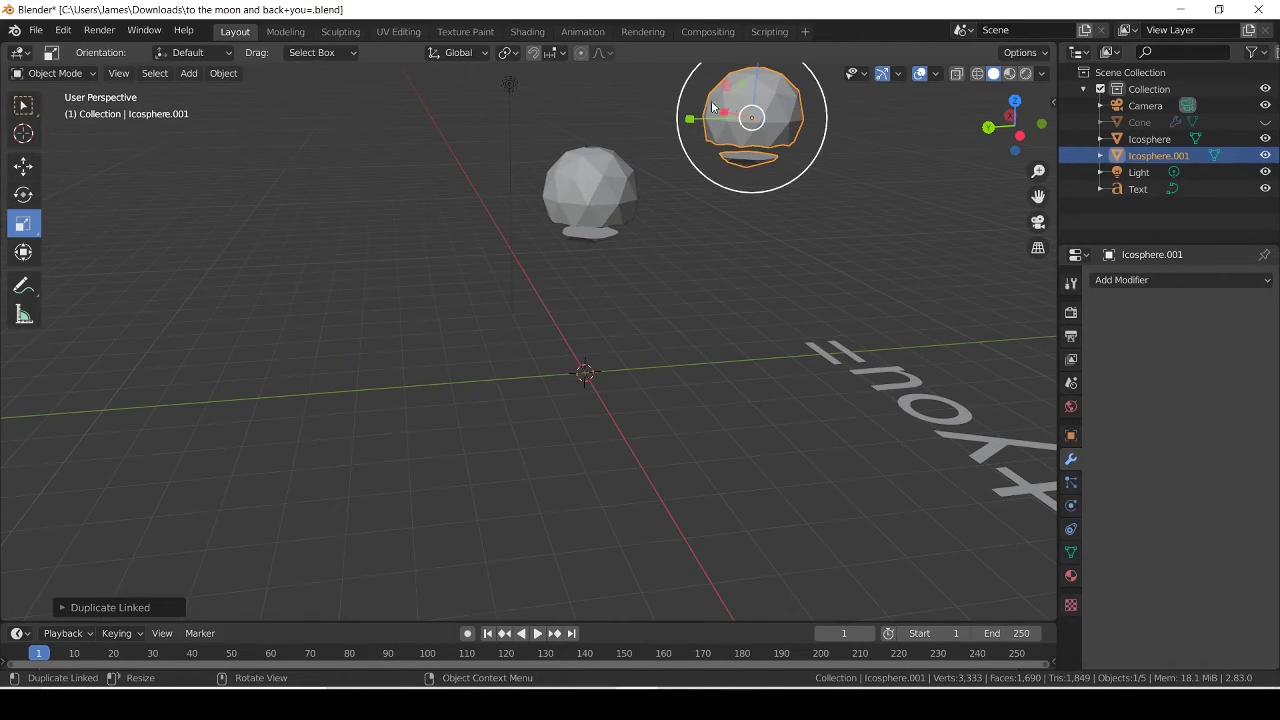
pyautogui.moveTo(695, 121); pyautogui.dragTo(603, 150)
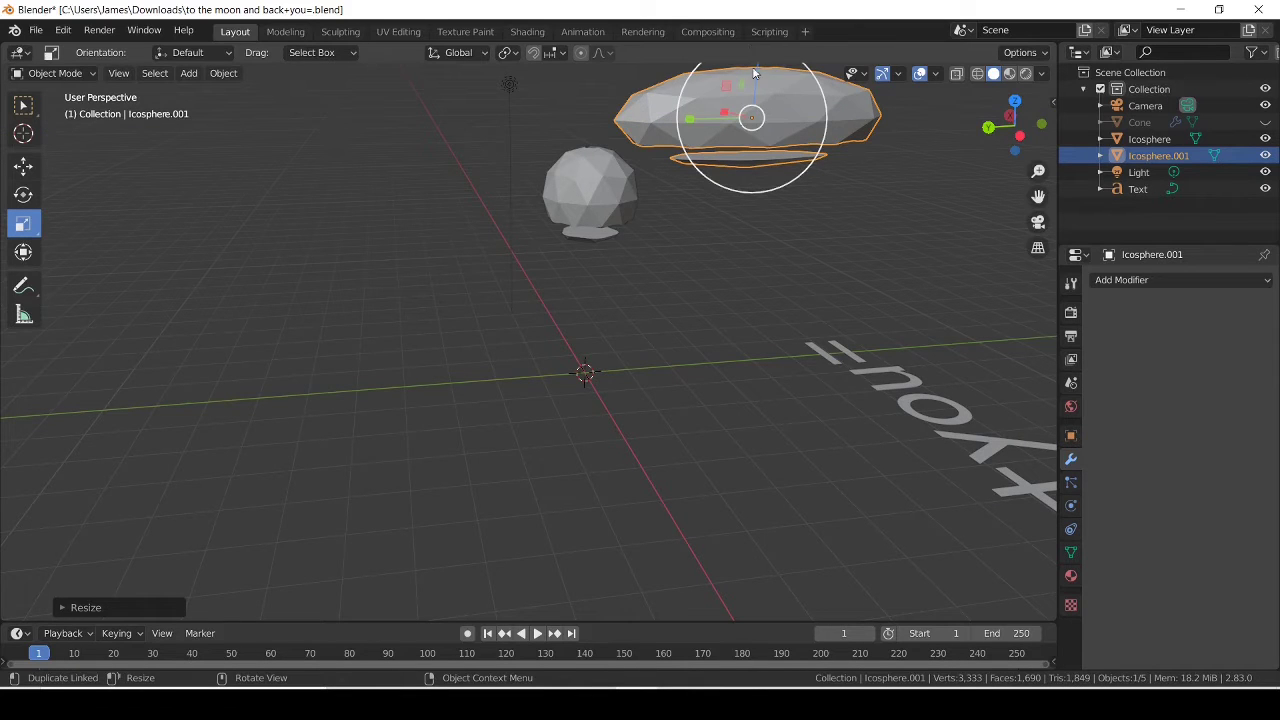
pyautogui.moveTo(757, 72); pyautogui.dragTo(760, 52)
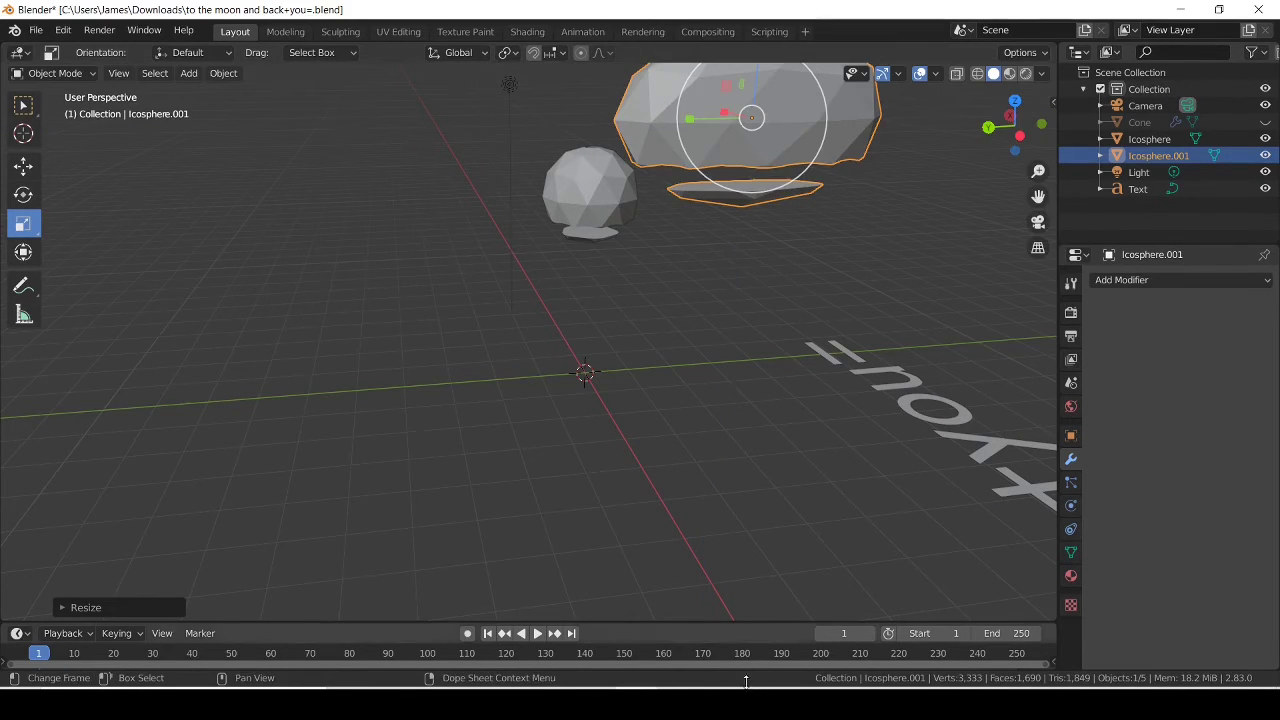
pyautogui.moveTo(985, 122); pyautogui.dragTo(910, 130)
pyautogui.moveTo(1039, 197); pyautogui.dragTo(1002, 195)
pyautogui.moveTo(551, 248); pyautogui.dragTo(774, 181)
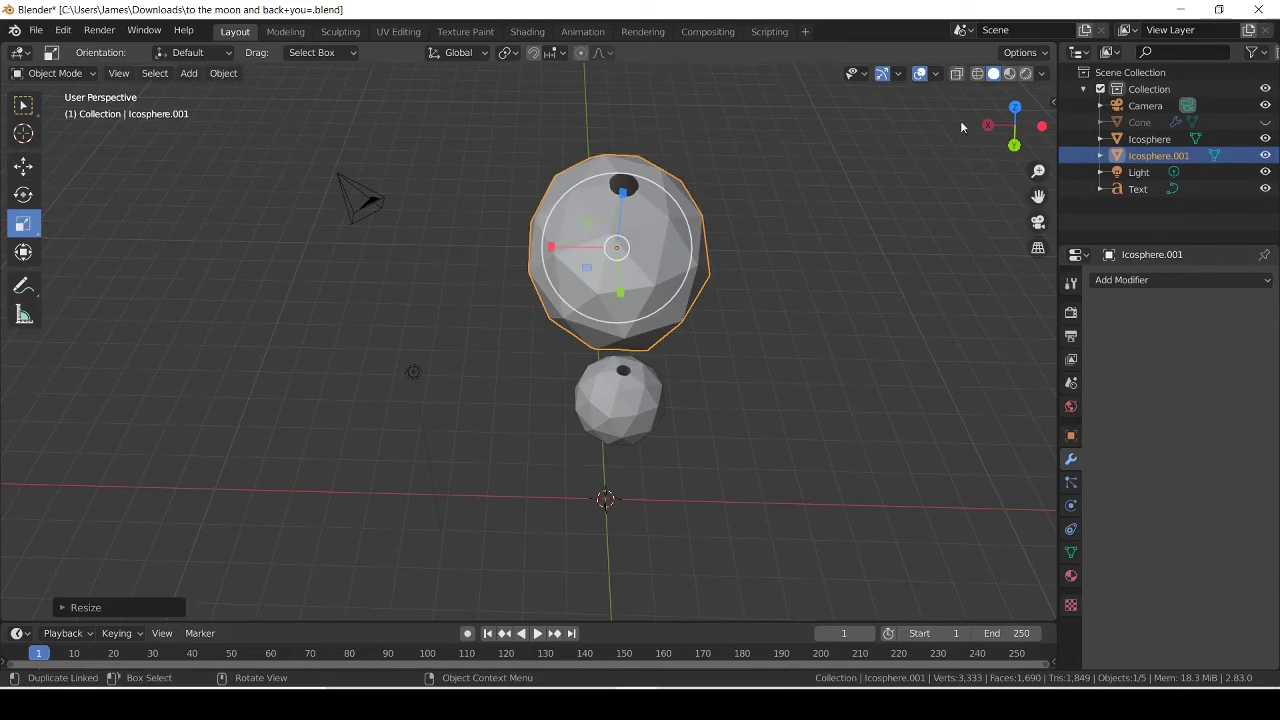
pyautogui.moveTo(1036, 128); pyautogui.dragTo(900, 320)
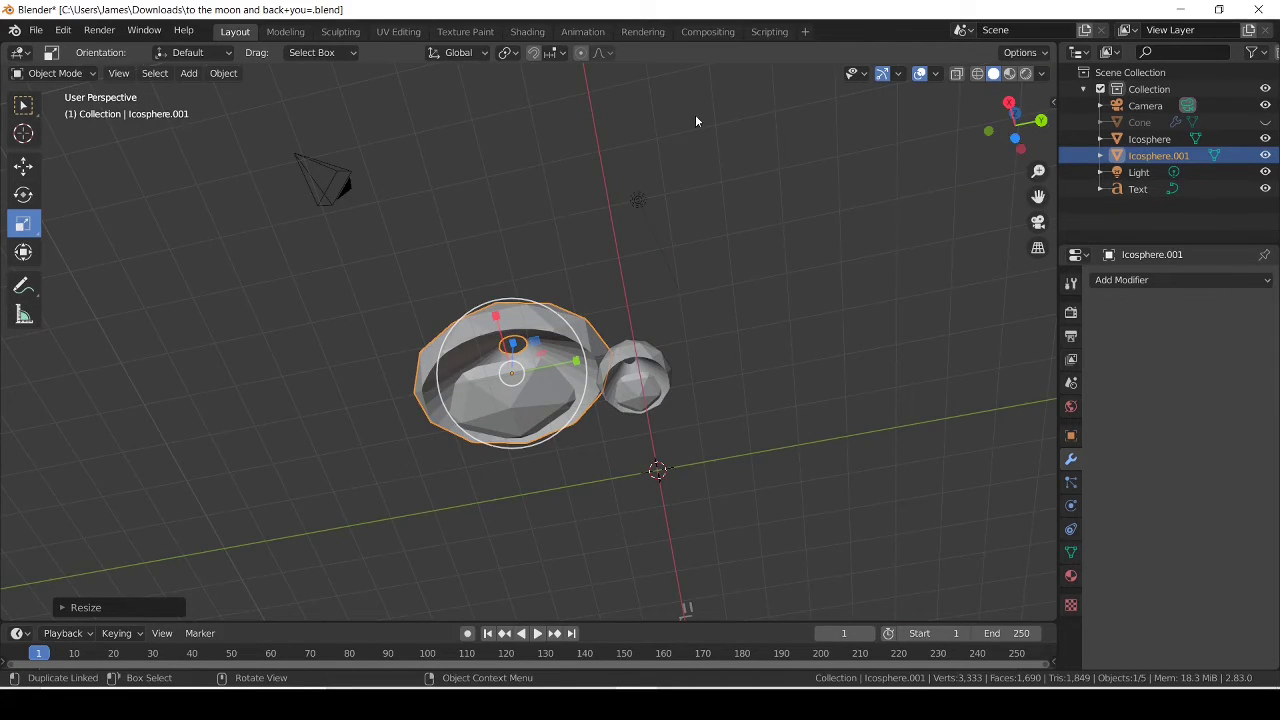
# Step: Rescale Icosphere.001 along X while inspecting its opening from closer angles
pyautogui.scroll(8, 621, 183)
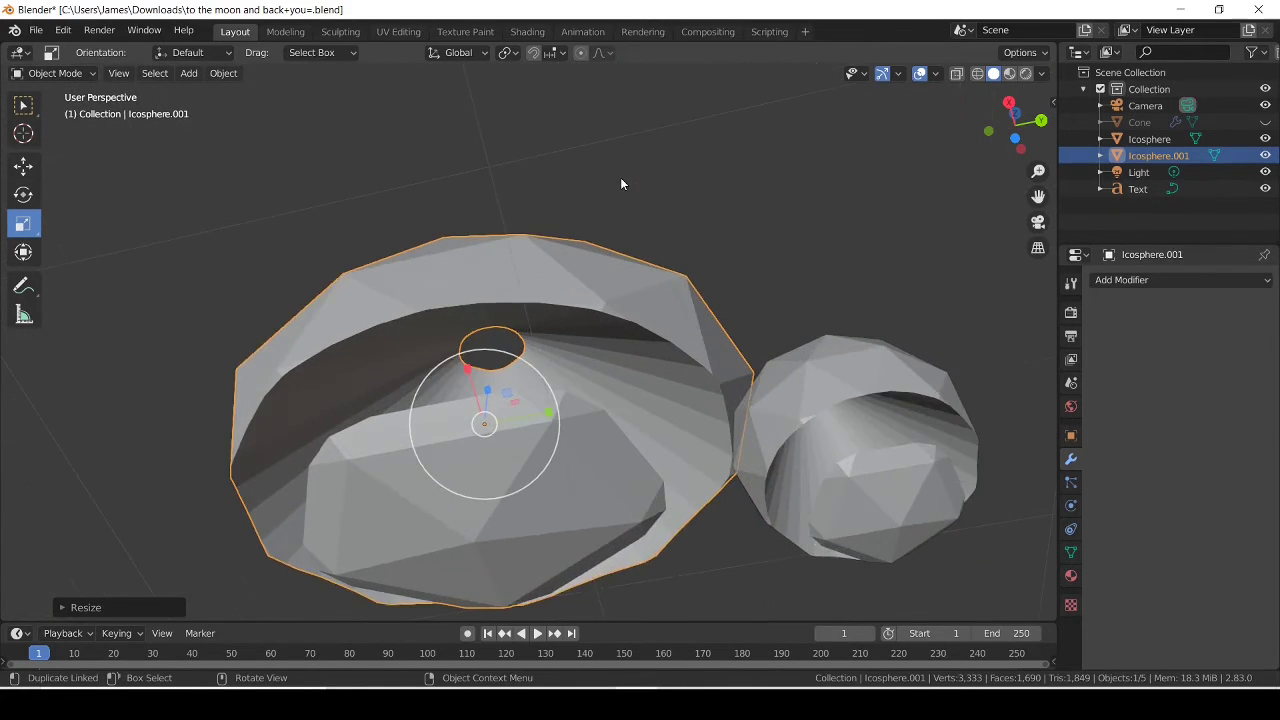
pyautogui.scroll(8, 621, 183)
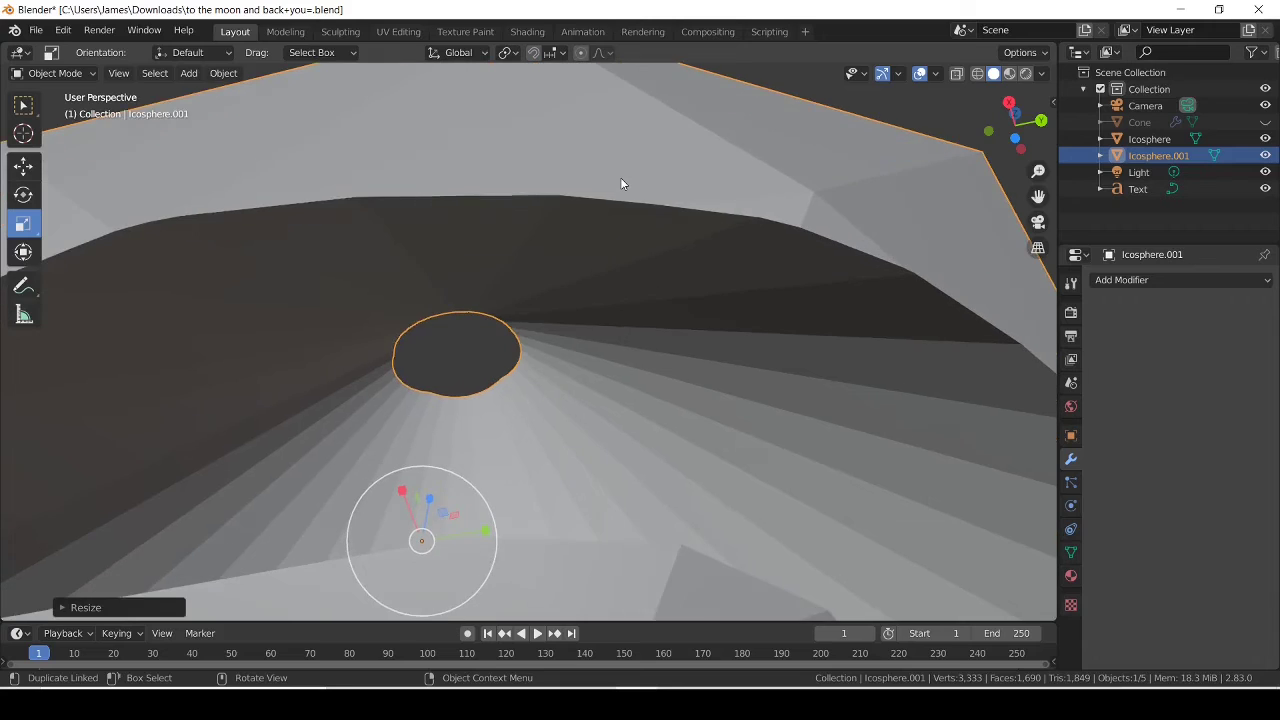
pyautogui.scroll(1, 663, 165)
pyautogui.moveTo(1012, 154); pyautogui.dragTo(836, 311)
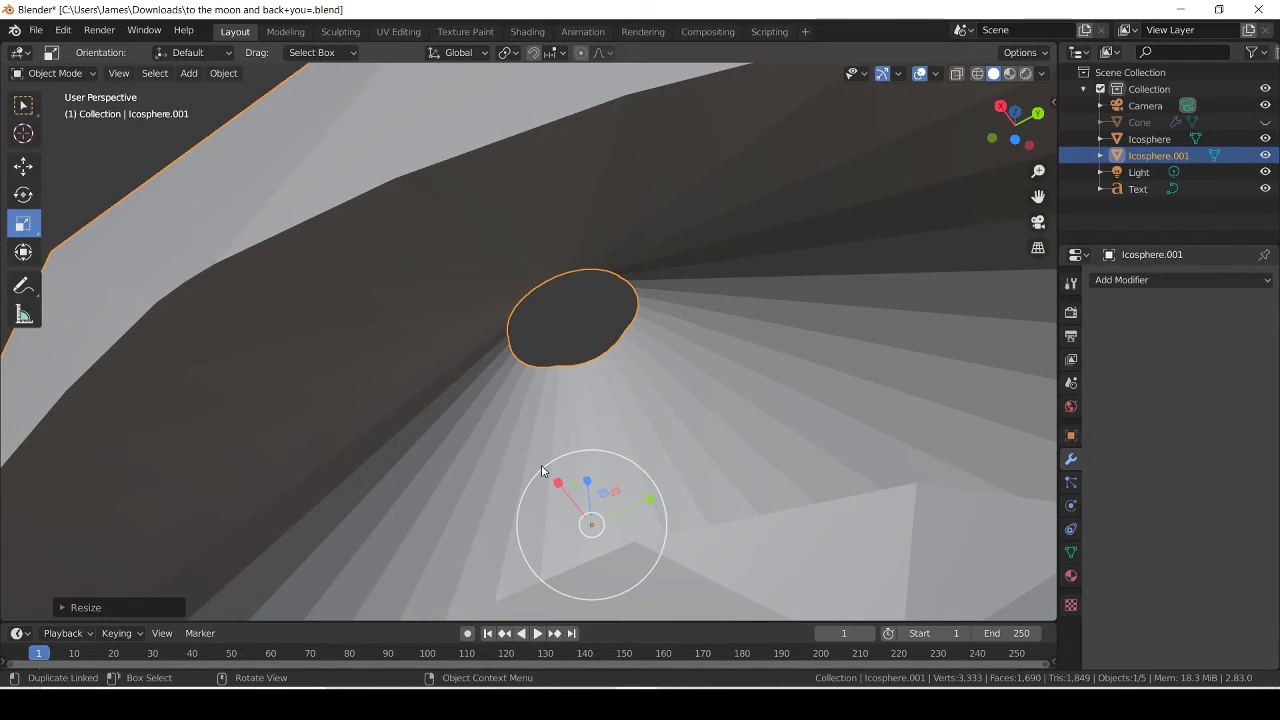
pyautogui.moveTo(556, 489); pyautogui.dragTo(649, 417)
pyautogui.moveTo(1013, 112); pyautogui.dragTo(1014, 139)
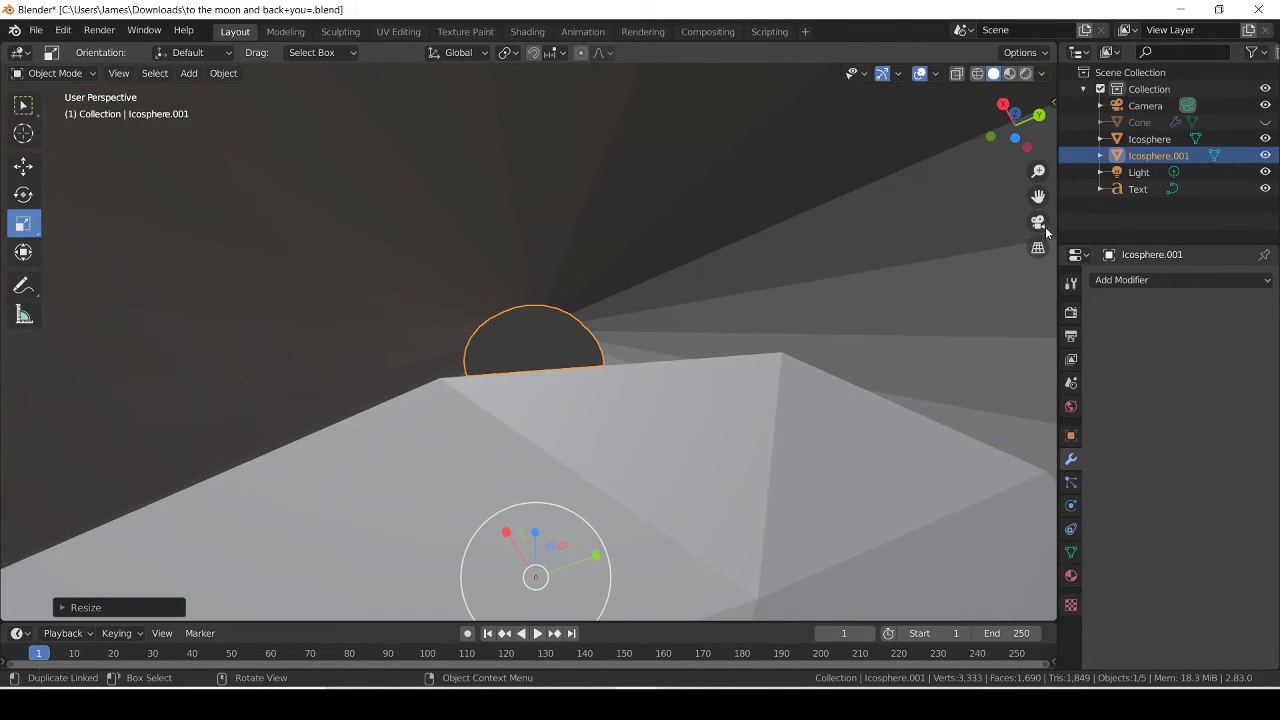
pyautogui.moveTo(1038, 196); pyautogui.dragTo(1040, 199)
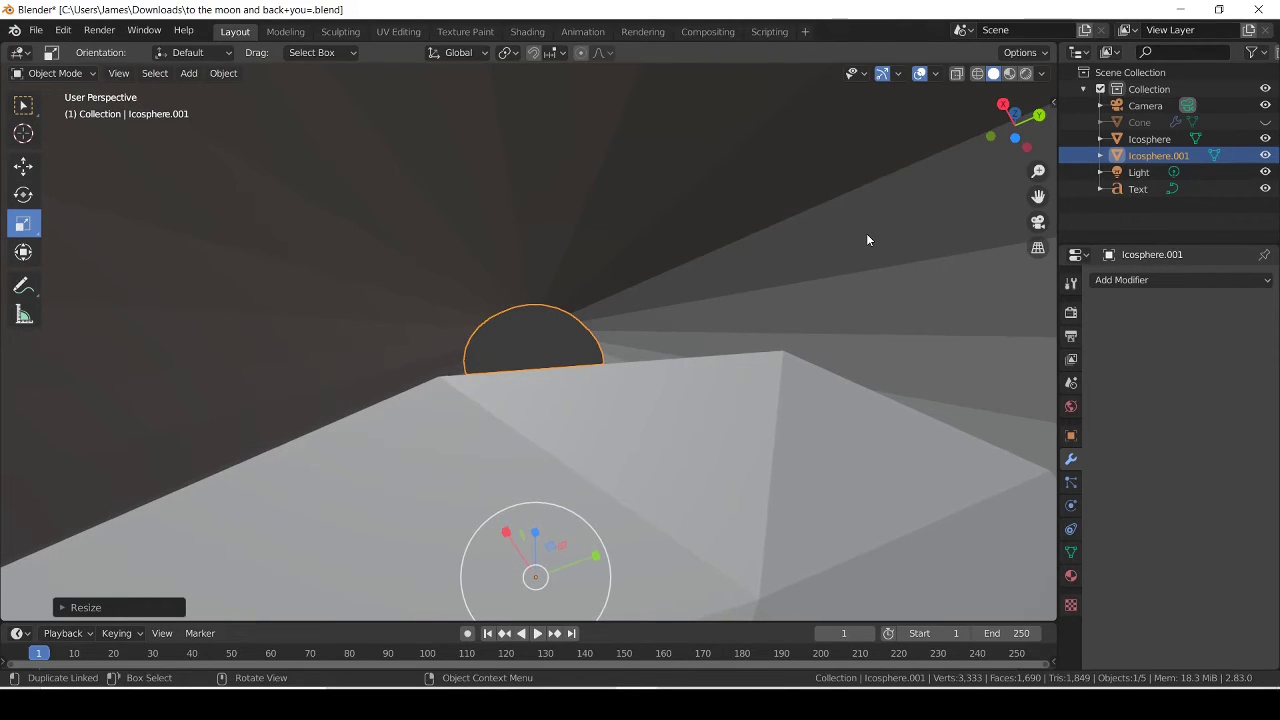
pyautogui.scroll(-2, 866, 233)
pyautogui.scroll(-10, 870, 230)
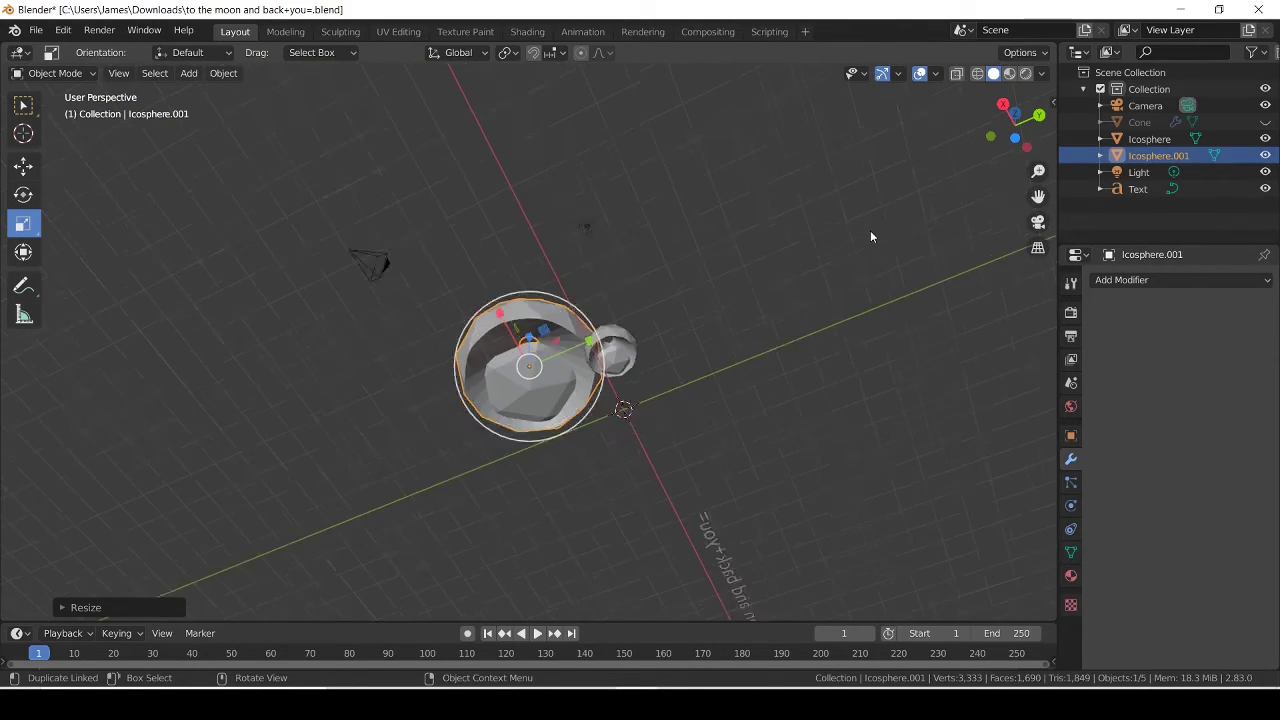
pyautogui.moveTo(1015, 125)
pyautogui.mouseDown()
pyautogui.moveTo(1005, 100)
pyautogui.moveTo(1022, 130)
pyautogui.moveTo(1008, 125)
pyautogui.mouseUp()
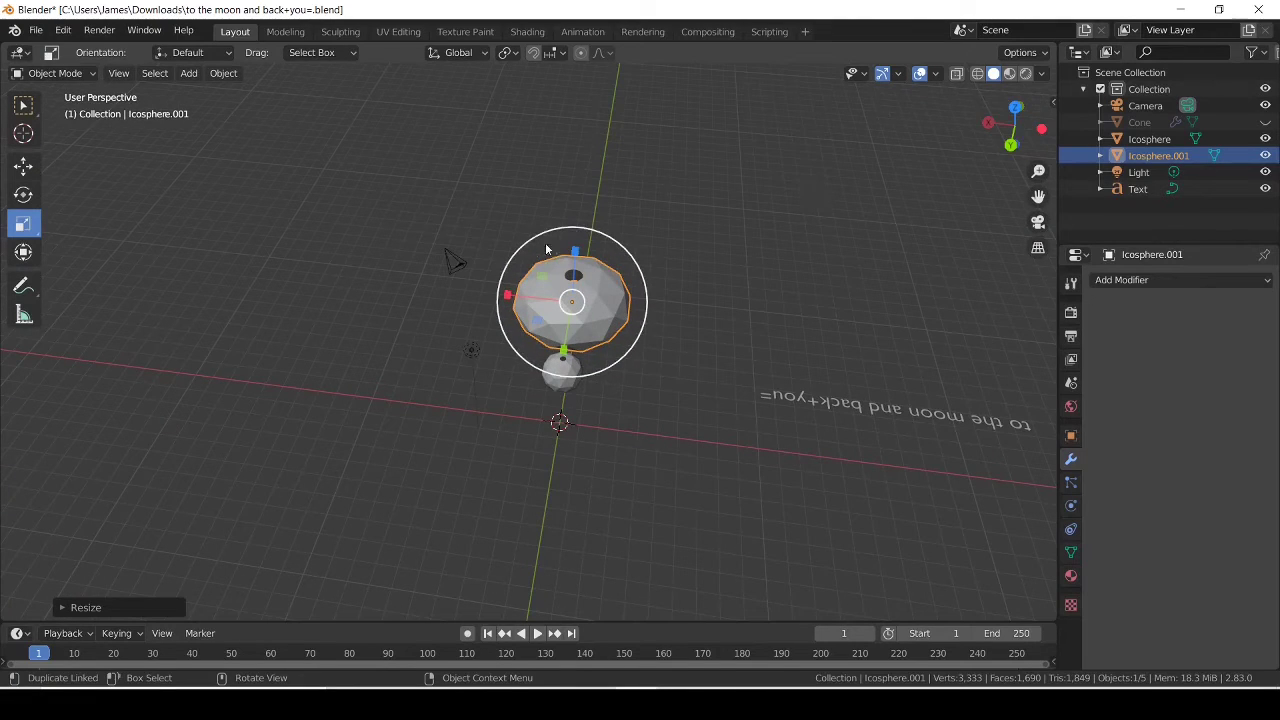
# Step: Apply Shade Smooth to Icosphere.001 from its right-click object menu
pyautogui.rightClick(585, 297)
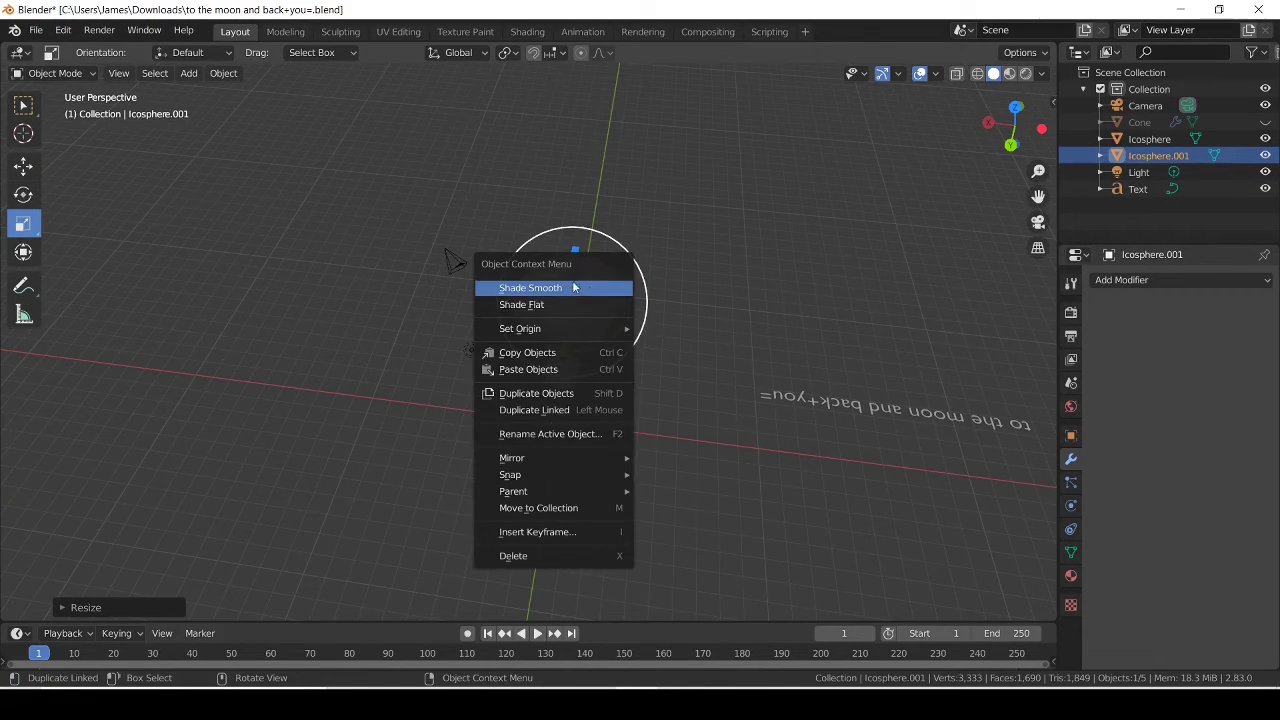
pyautogui.click(570, 287)
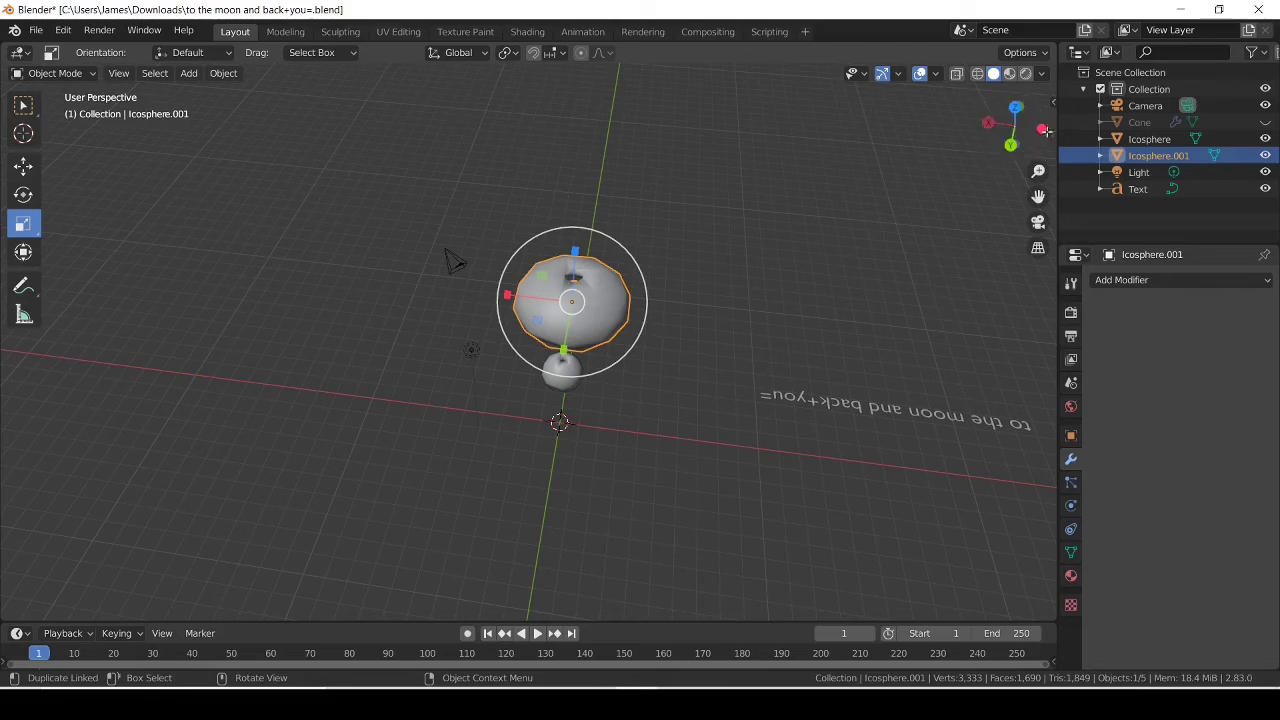
pyautogui.moveTo(995, 141); pyautogui.dragTo(1014, 118)
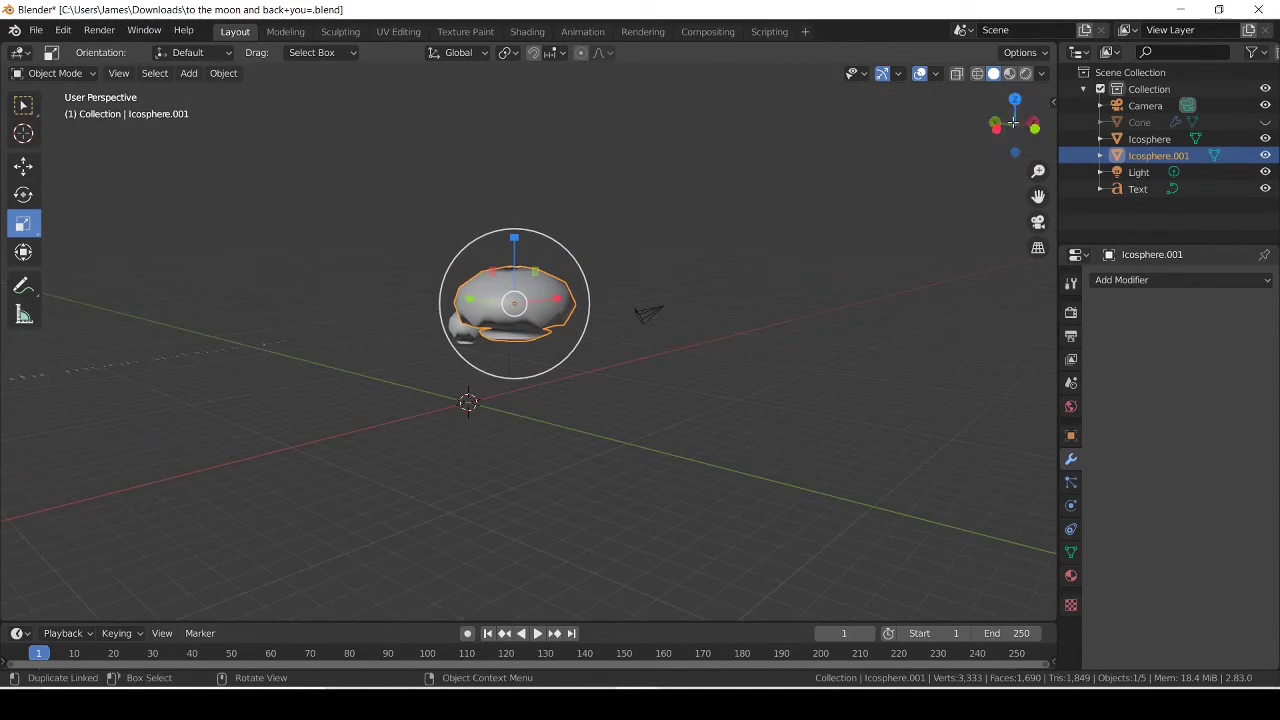
# Step: Delete the Icosphere.001 duplicate and the Cone cutter, leaving Camera, Icosphere, Light and Text
pyautogui.press('Delete')
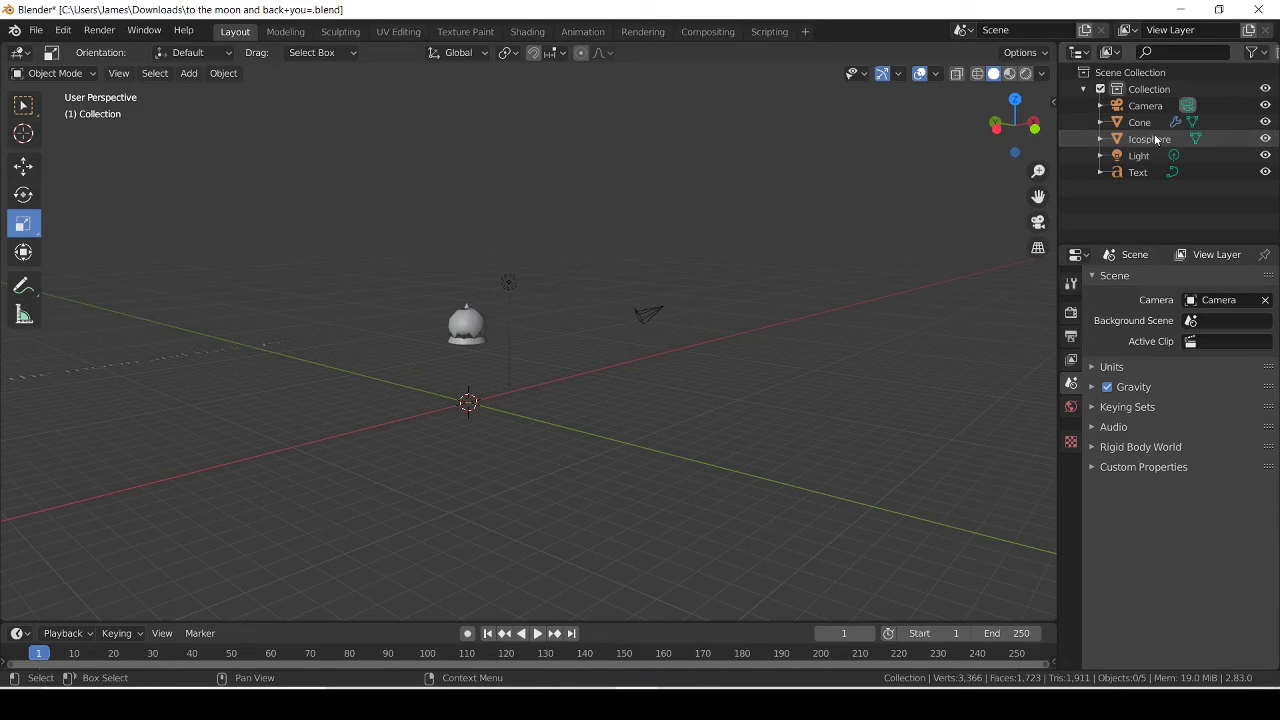
pyautogui.click(1126, 124)
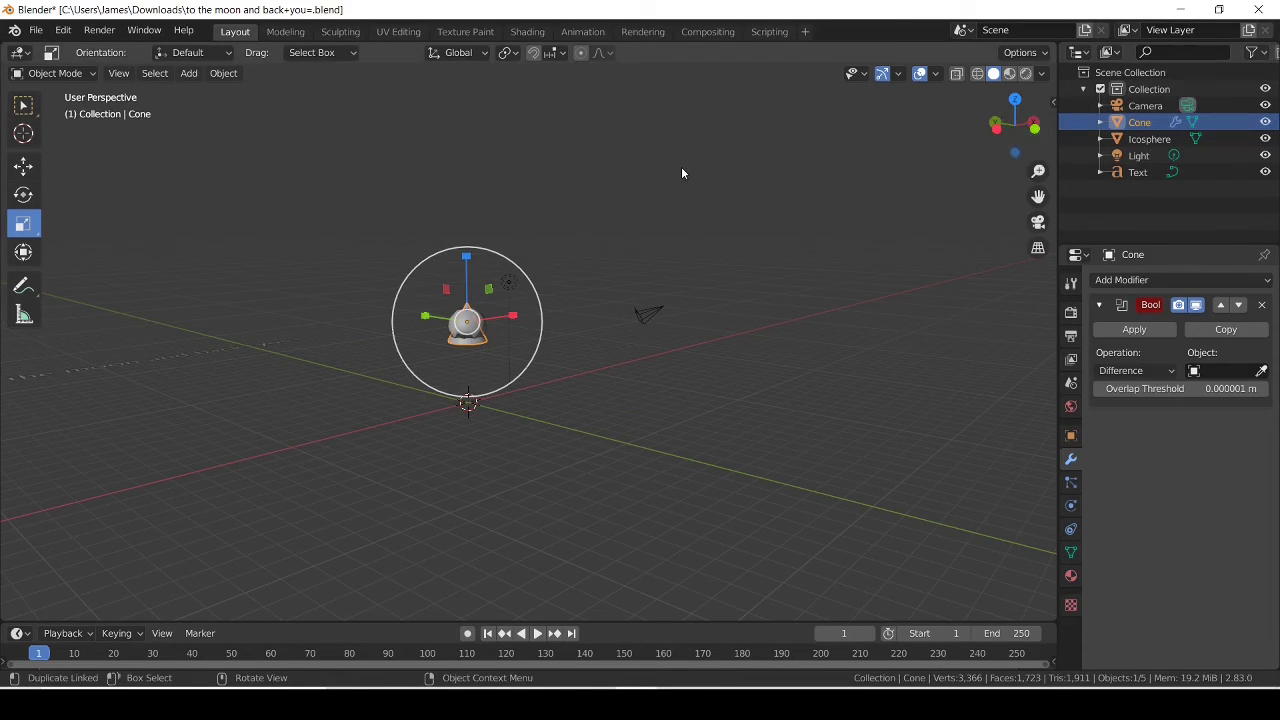
pyautogui.press('Delete')
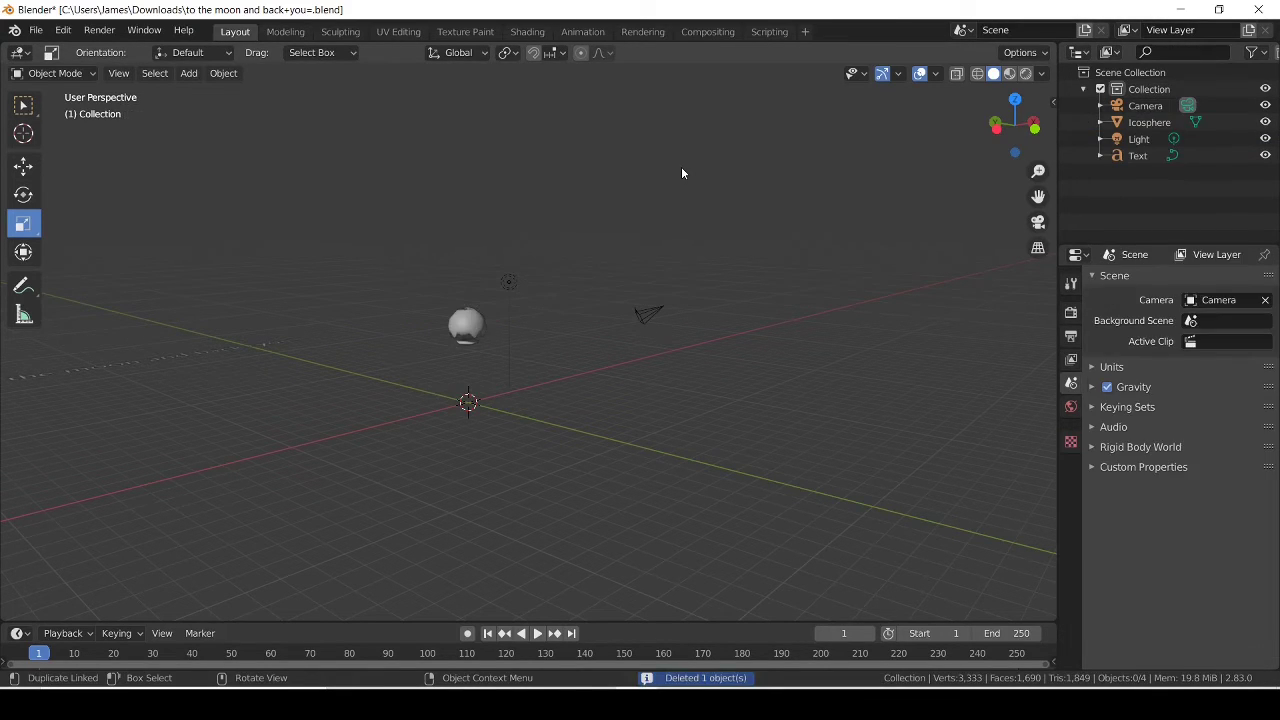
# Step: Select the Icosphere and centre it in the view
pyautogui.moveTo(1008, 138)
pyautogui.mouseDown()
pyautogui.moveTo(946, 372)
pyautogui.moveTo(1014, 130)
pyautogui.moveTo(1015, 152)
pyautogui.mouseUp()
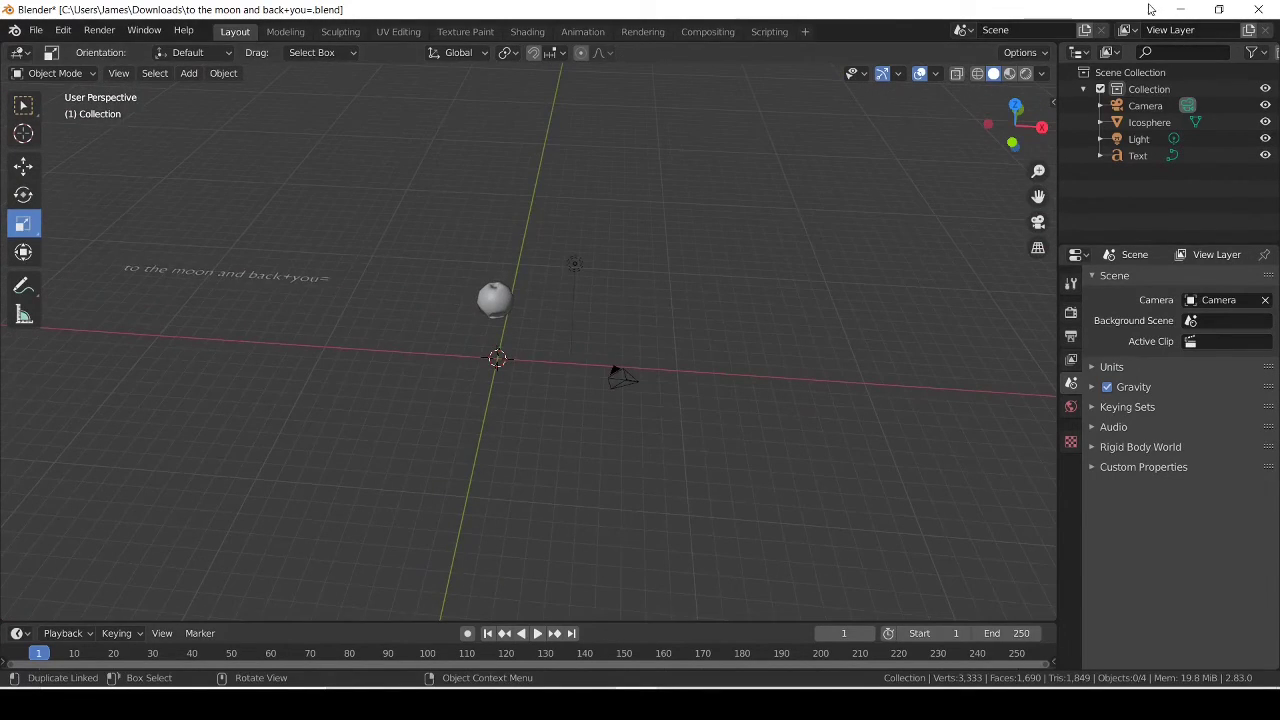
pyautogui.click(1140, 122)
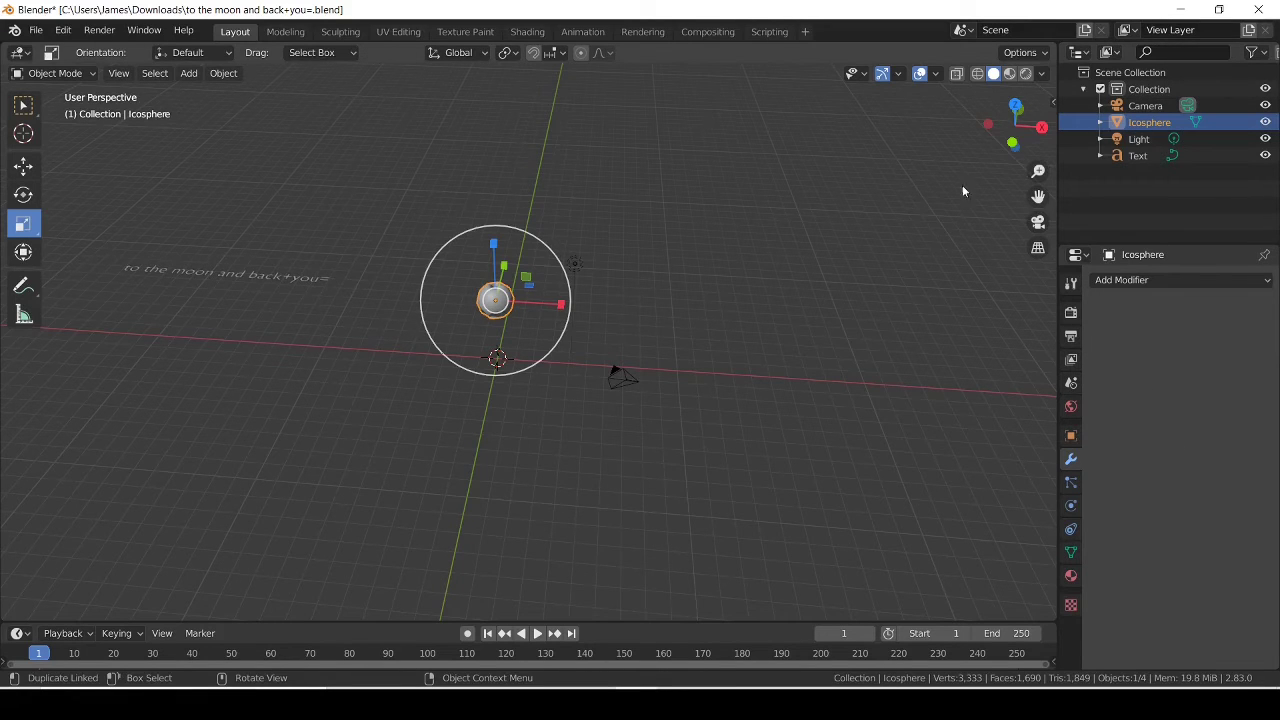
pyautogui.moveTo(1001, 127)
pyautogui.mouseDown()
pyautogui.moveTo(1018, 129)
pyautogui.moveTo(990, 125)
pyautogui.moveTo(1014, 127)
pyautogui.mouseUp()
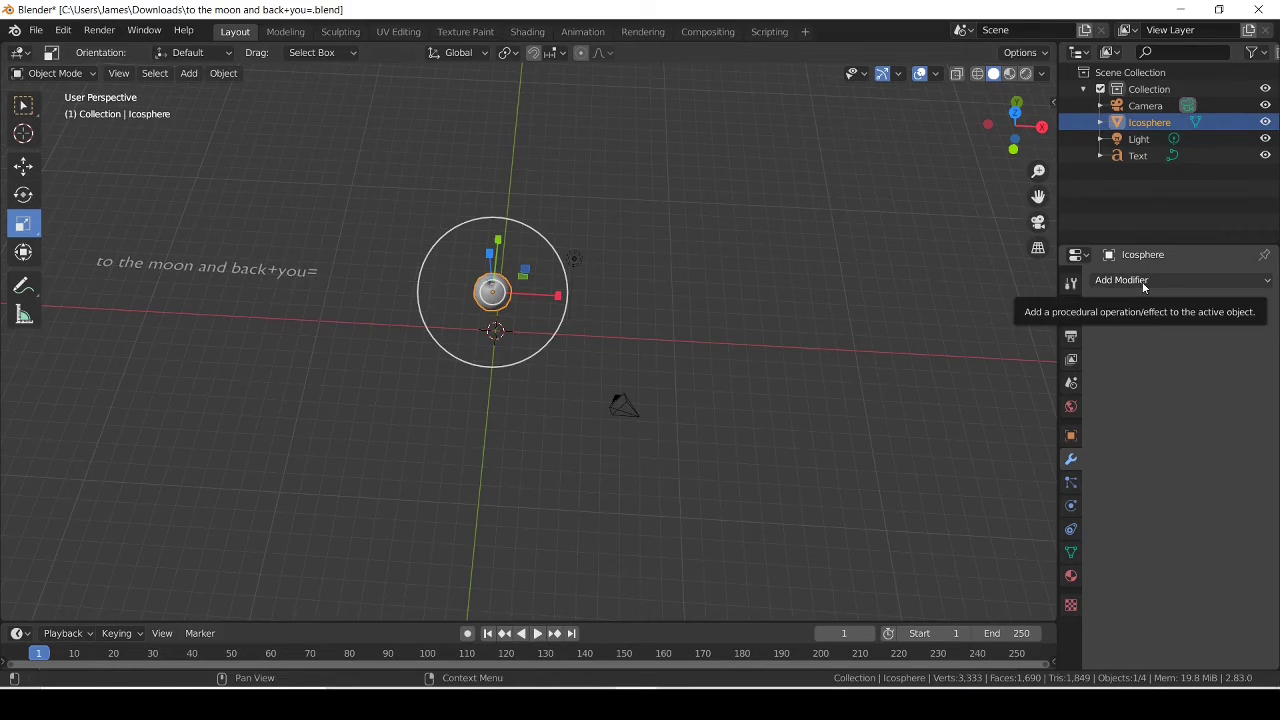
pyautogui.scroll(5, 797, 210)
pyautogui.scroll(-4, 796, 207)
pyautogui.scroll(8, 796, 207)
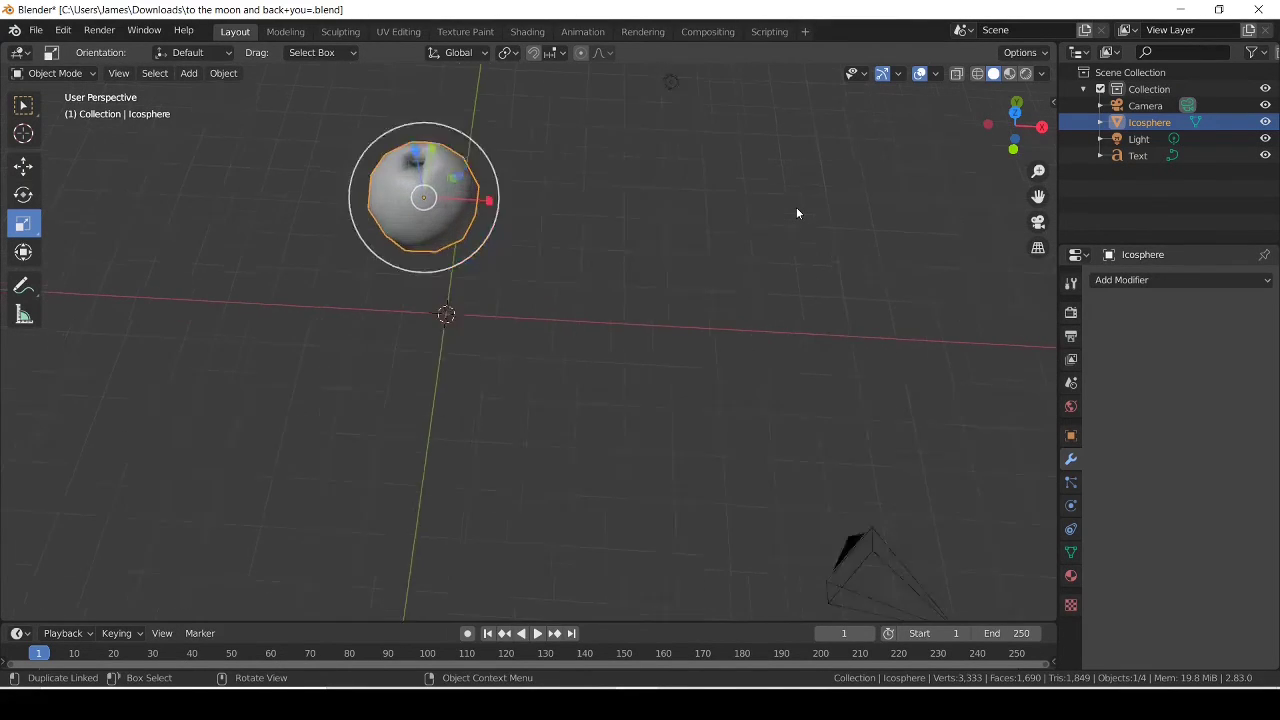
pyautogui.moveTo(1037, 196); pyautogui.dragTo(1216, 342)
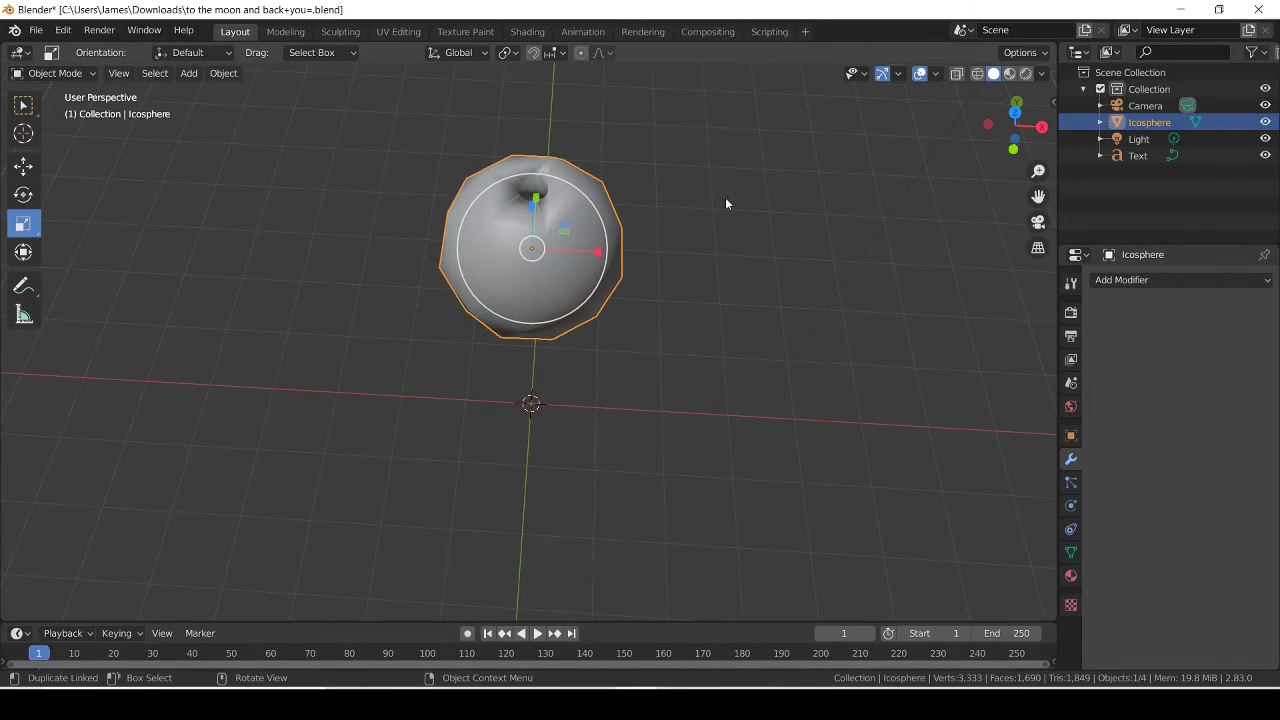
# Step: Bring up the Add Modifier dropdown in the Modifier Properties
pyautogui.click(1128, 285)
pyautogui.click(1138, 286)
pyautogui.click(1249, 283)
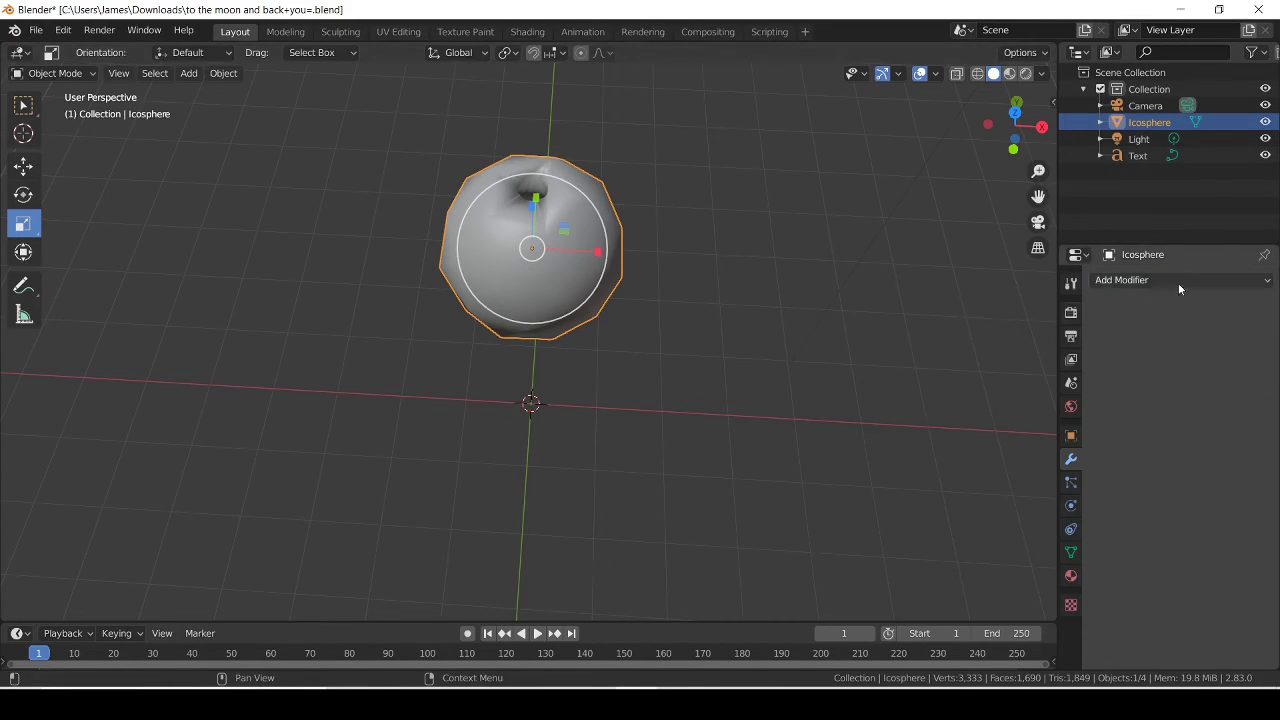
pyautogui.click(1222, 279)
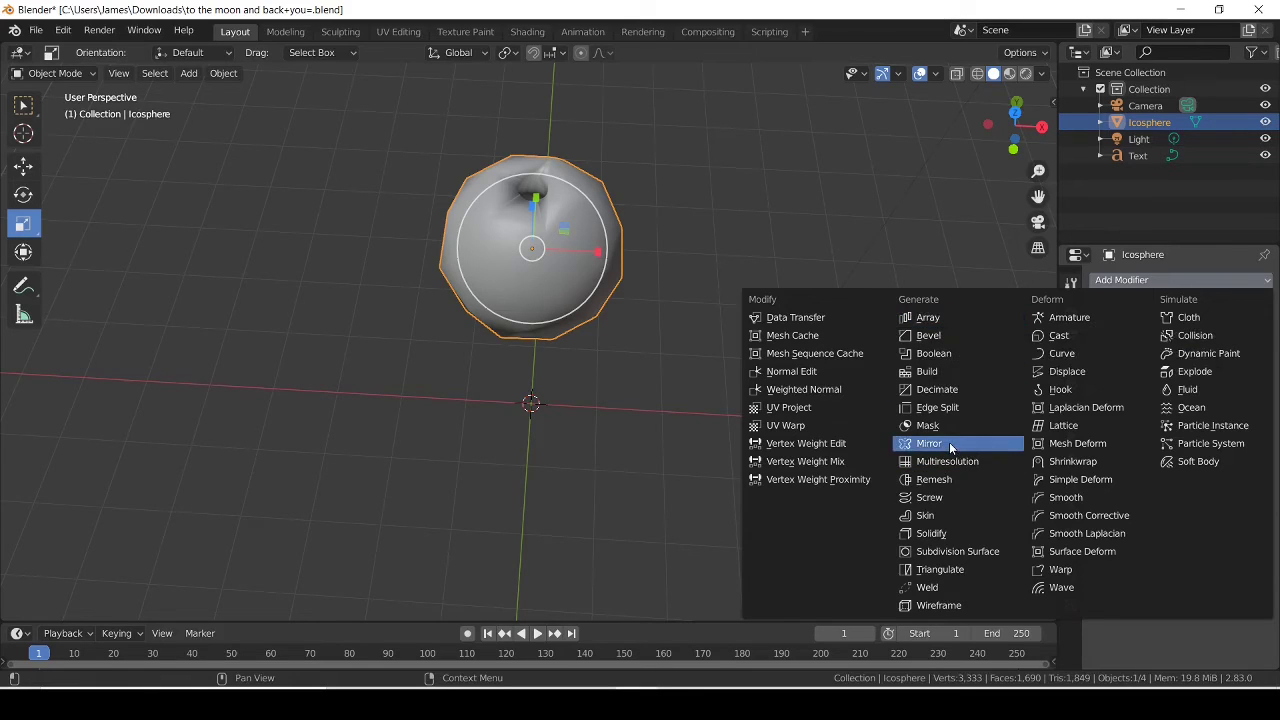
# Step: Add an Array modifier with count 2, squeeze the spheres along X, and set relative offset X to 1.900
pyautogui.click(931, 320)
pyautogui.moveTo(990, 124); pyautogui.dragTo(501, 287)
pyautogui.moveTo(600, 330); pyautogui.dragTo(534, 314)
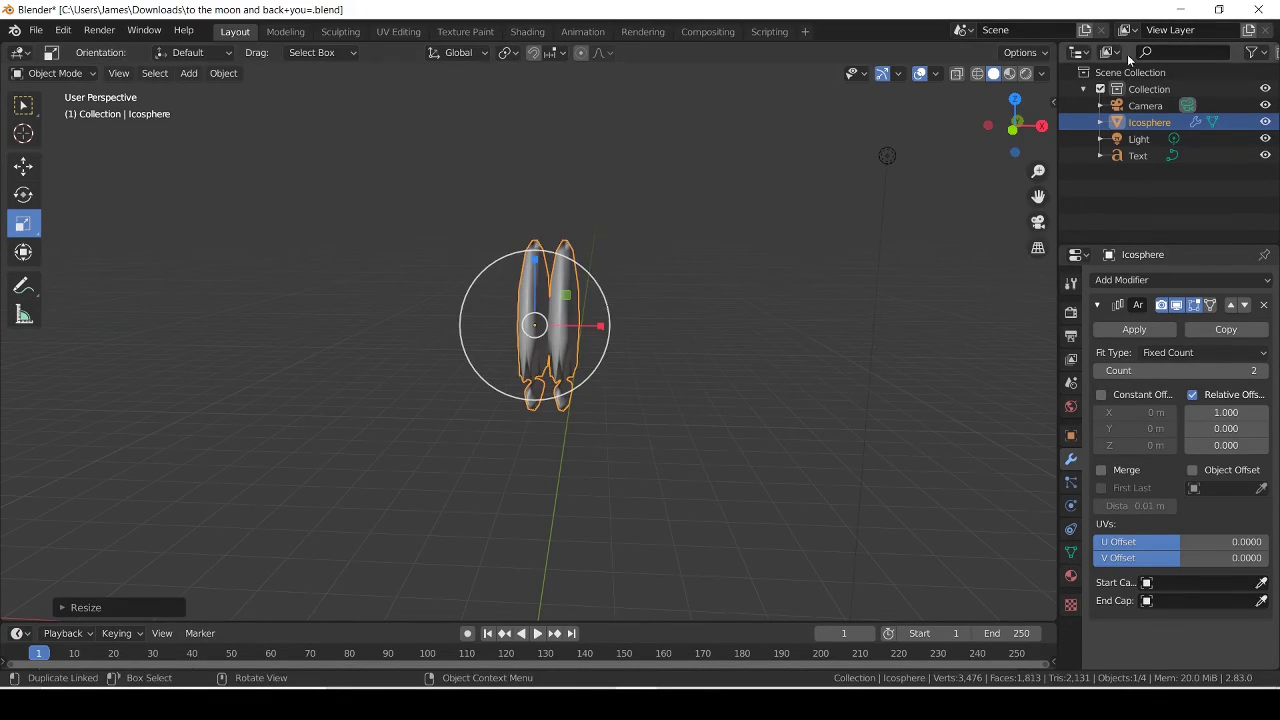
pyautogui.moveTo(1016, 120); pyautogui.dragTo(328, 232)
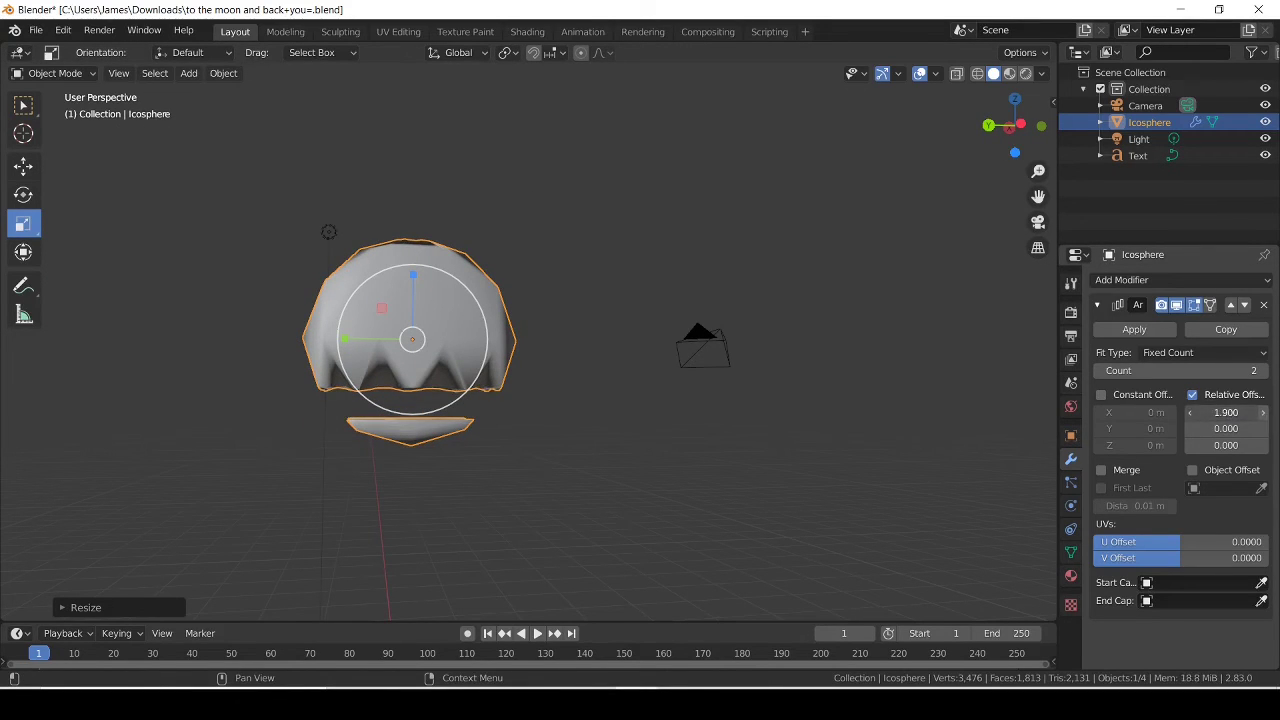
# Step: Set the Array to 8 copies with relative offset X 2.000, Y -1.100, Z 0
pyautogui.moveTo(1194, 431); pyautogui.dragTo(1090, 431)
pyautogui.moveTo(1012, 128); pyautogui.dragTo(1018, 162)
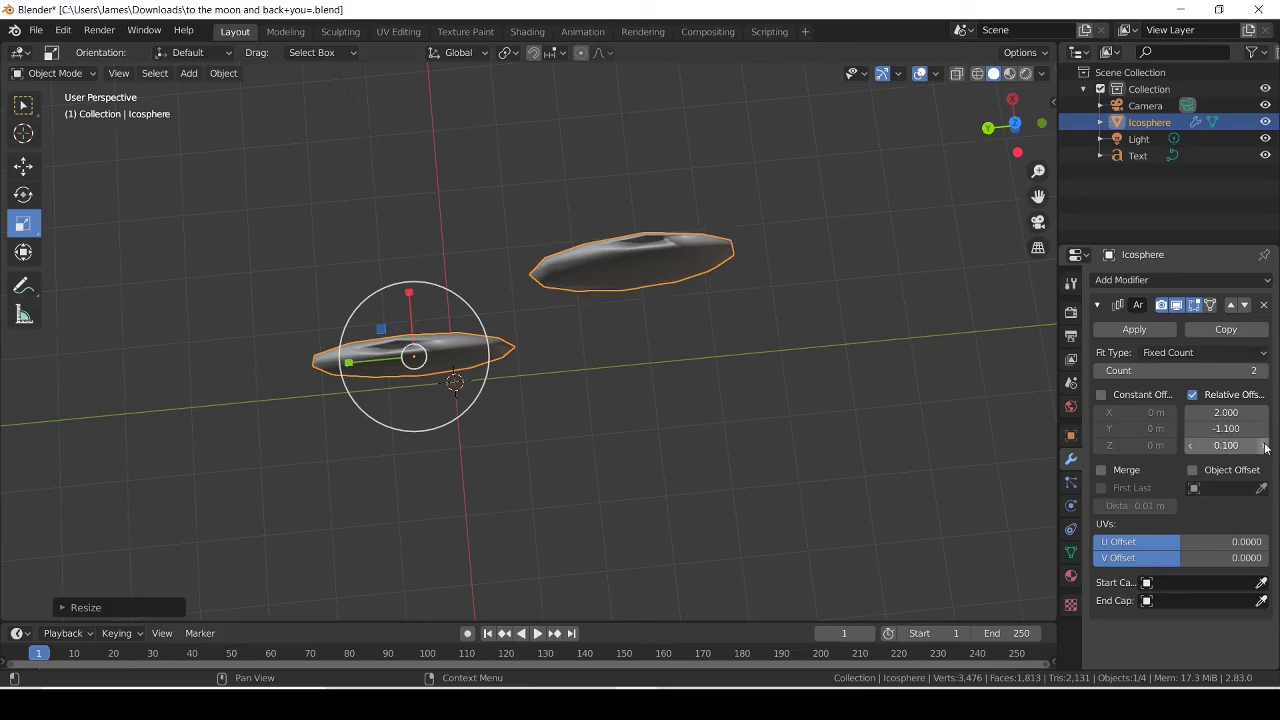
pyautogui.click(1190, 445)
pyautogui.click(1190, 445)
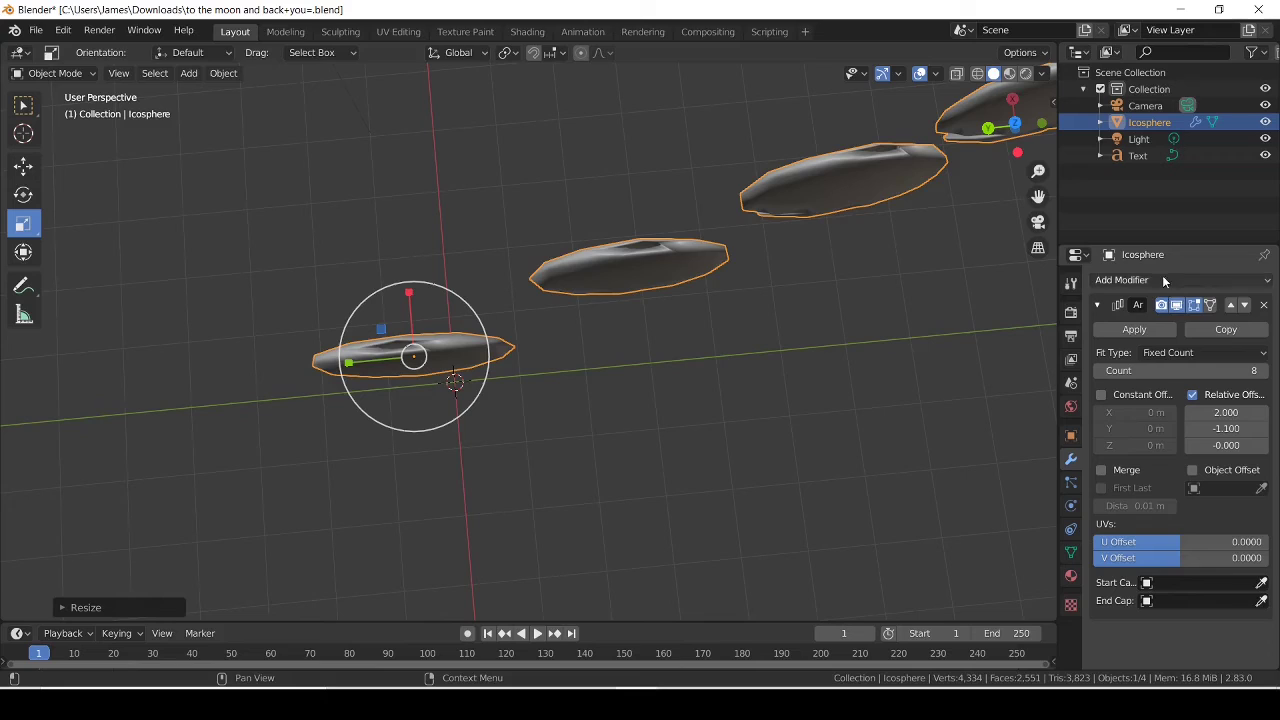
# Step: Stretch the arrayed copies taller along Z with the scale gizmo
pyautogui.moveTo(1015, 125); pyautogui.dragTo(932, 176)
pyautogui.moveTo(932, 176); pyautogui.dragTo(1008, 133, button='middle')
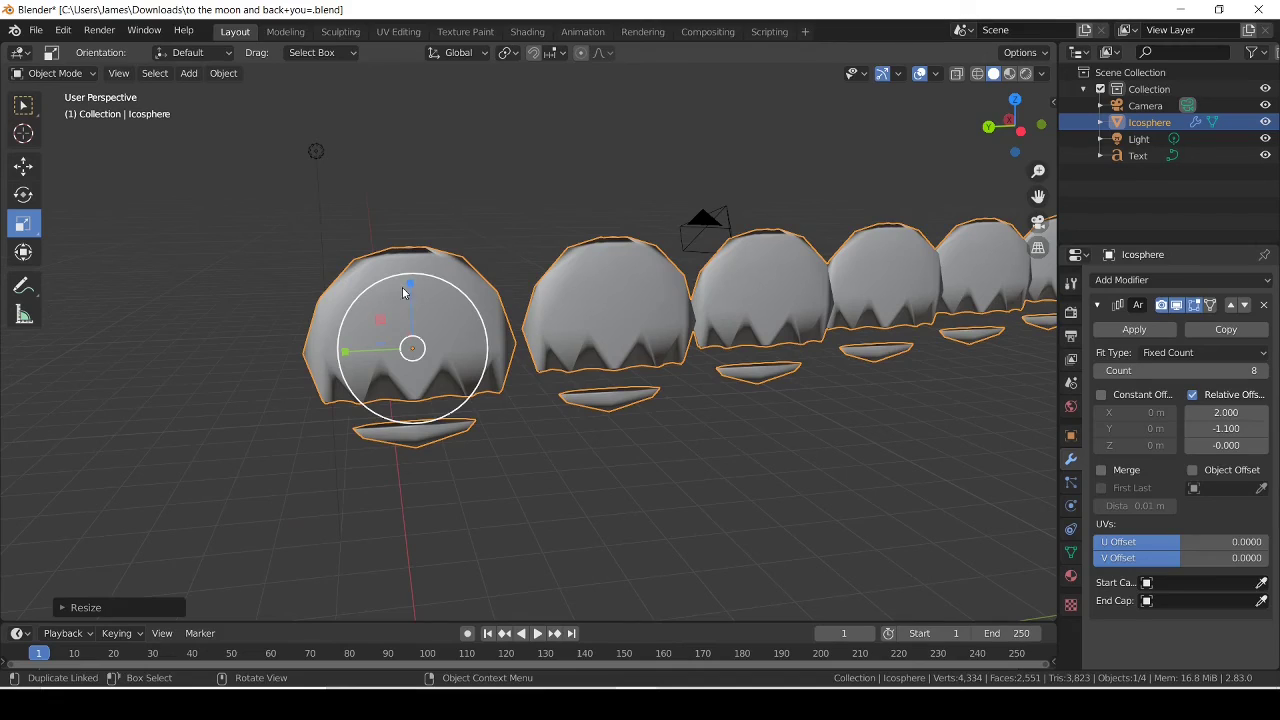
pyautogui.moveTo(413, 284); pyautogui.dragTo(617, 351)
pyautogui.moveTo(605, 301); pyautogui.dragTo(625, 333)
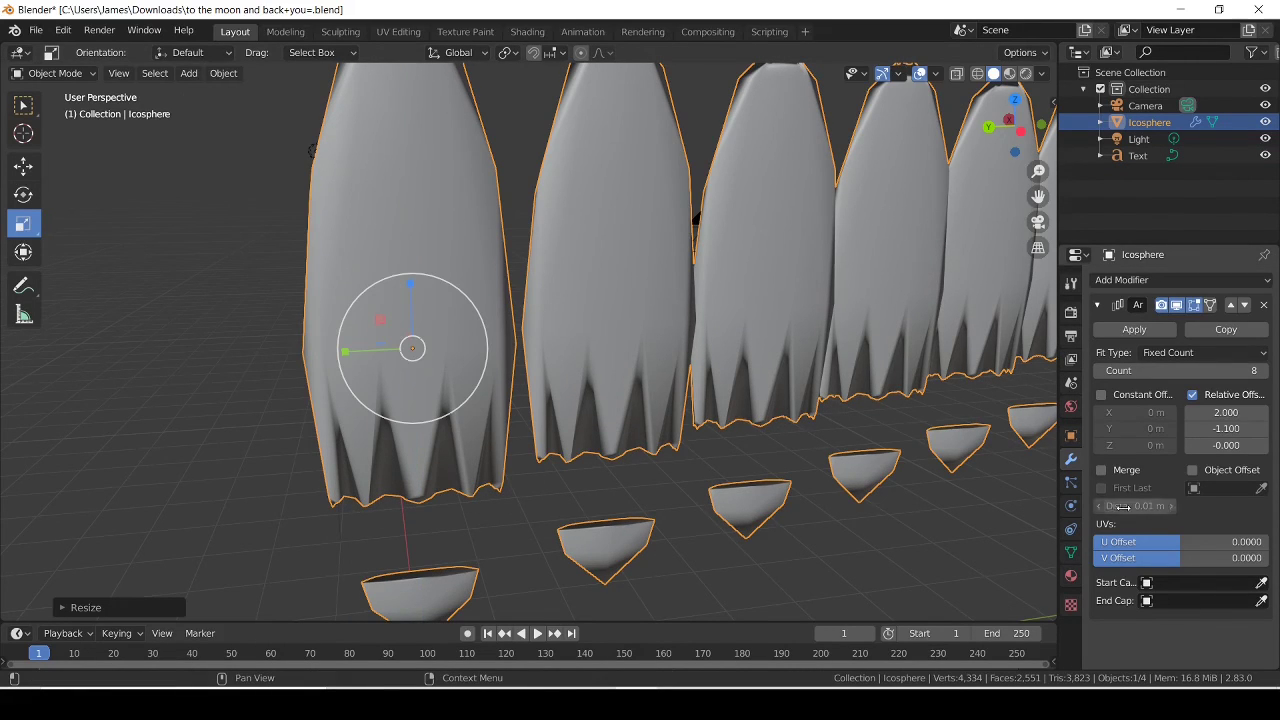
# Step: Add a Mirror modifier after the Array, mirroring the copies into a V-shaped double row
pyautogui.click(1137, 281)
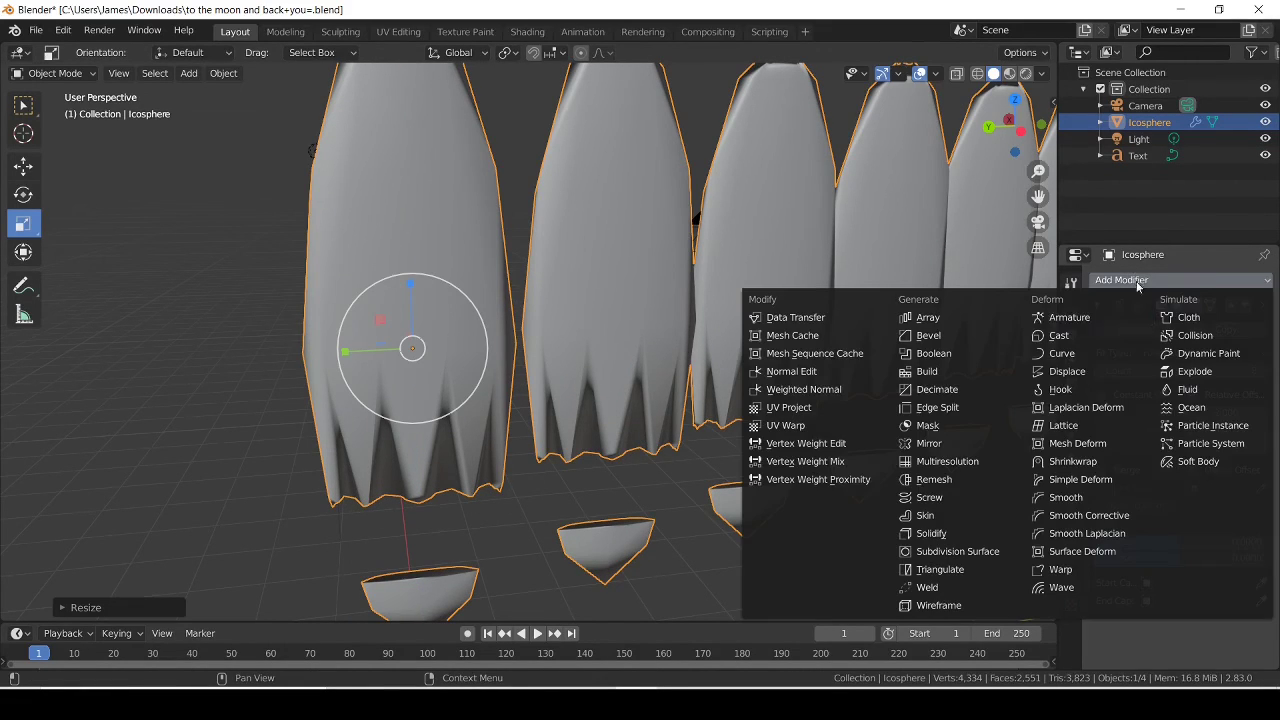
pyautogui.click(930, 443)
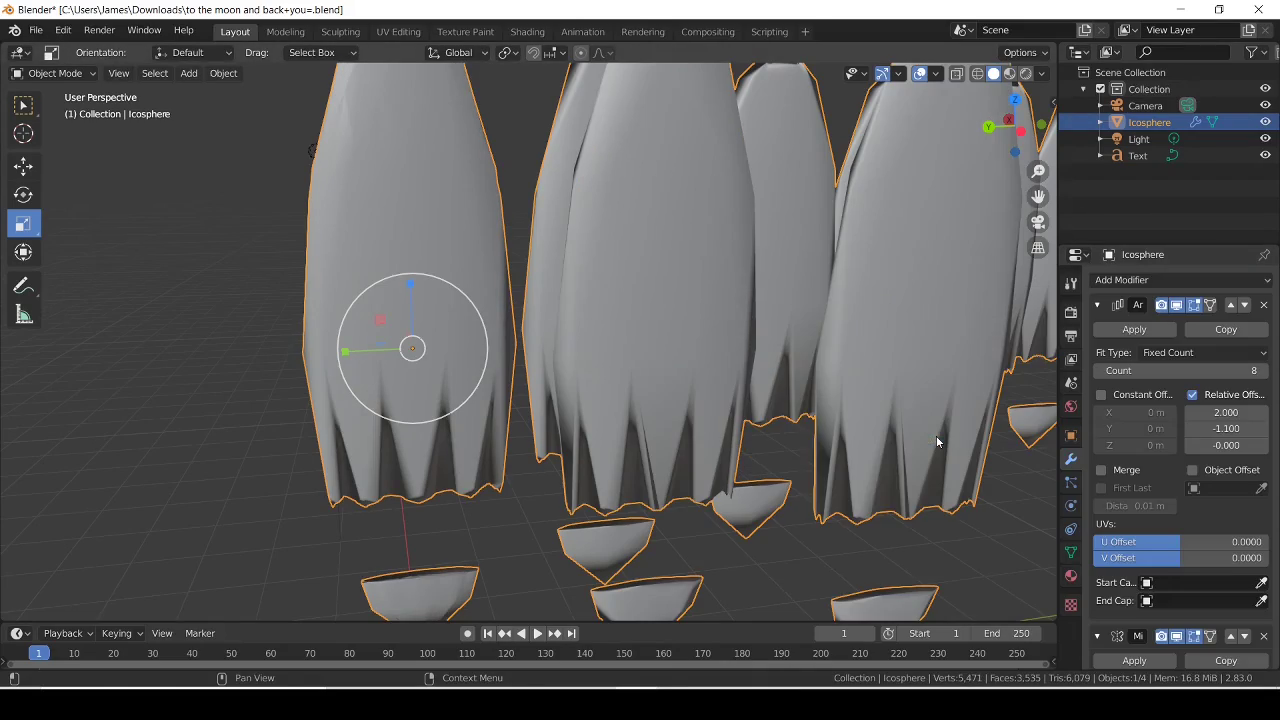
pyautogui.moveTo(1012, 152)
pyautogui.mouseDown()
pyautogui.moveTo(898, 198)
pyautogui.moveTo(1007, 152)
pyautogui.mouseUp()
pyautogui.scroll(3, 1007, 152)
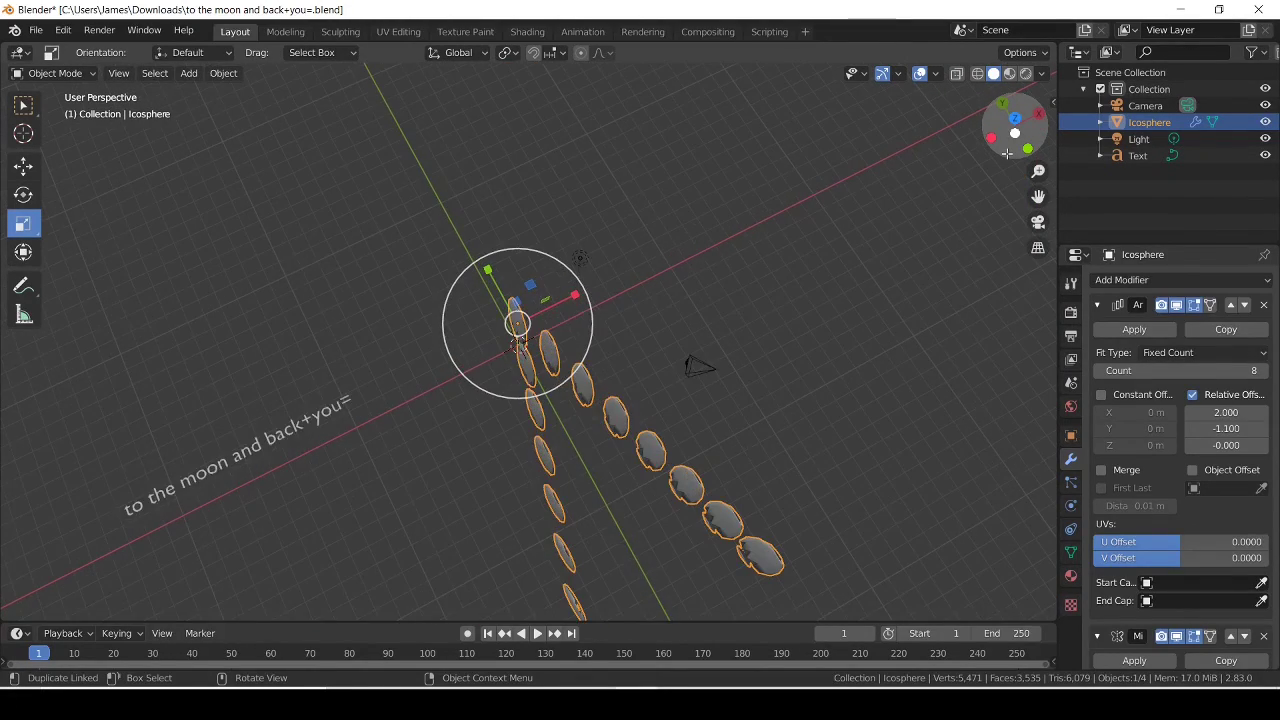
pyautogui.scroll(2, 1007, 152)
pyautogui.moveTo(1007, 152); pyautogui.dragTo(985, 133)
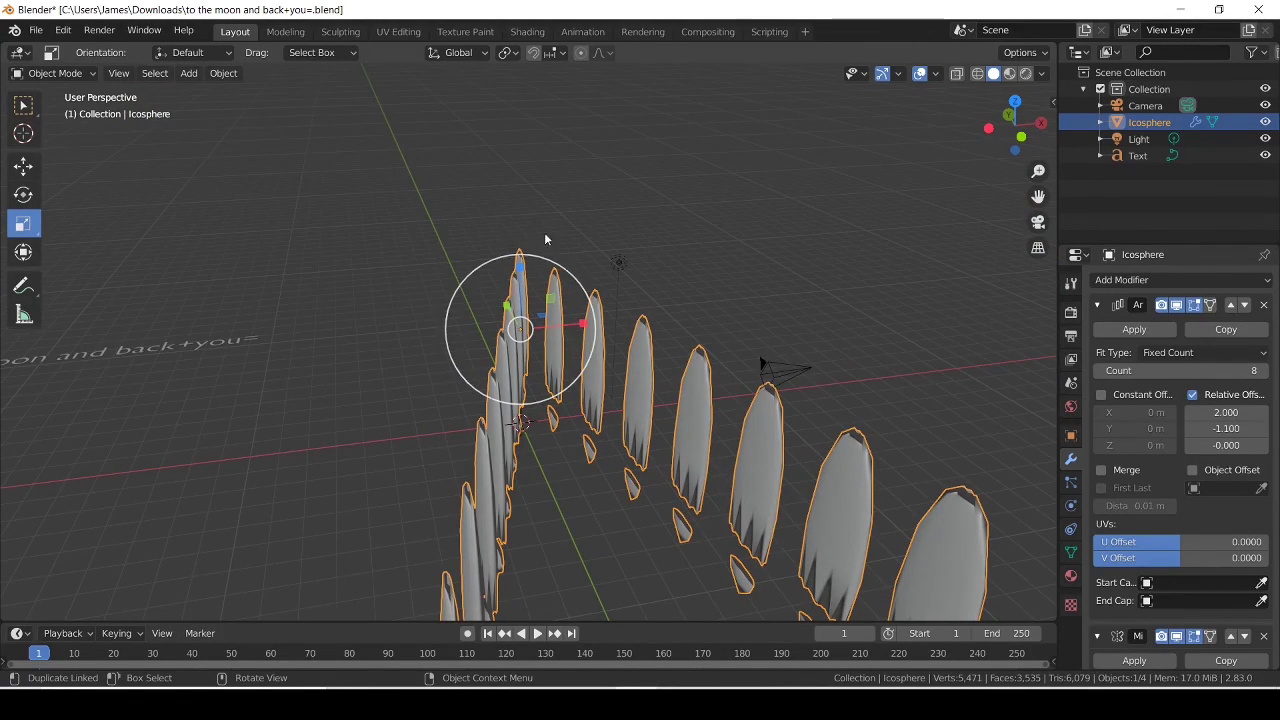
# Step: Scale the copies along Z with S Z, then undo the scaling
pyautogui.press('s')
pyautogui.press('z')
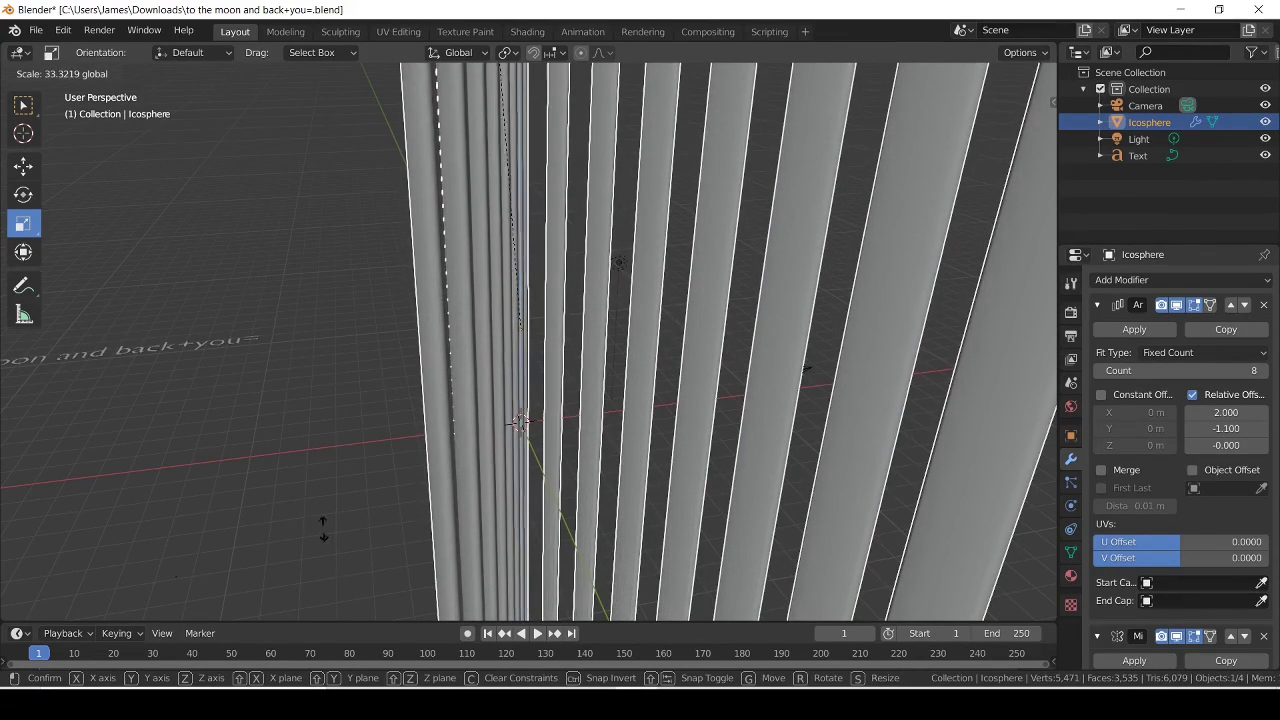
pyautogui.click(155, 180)
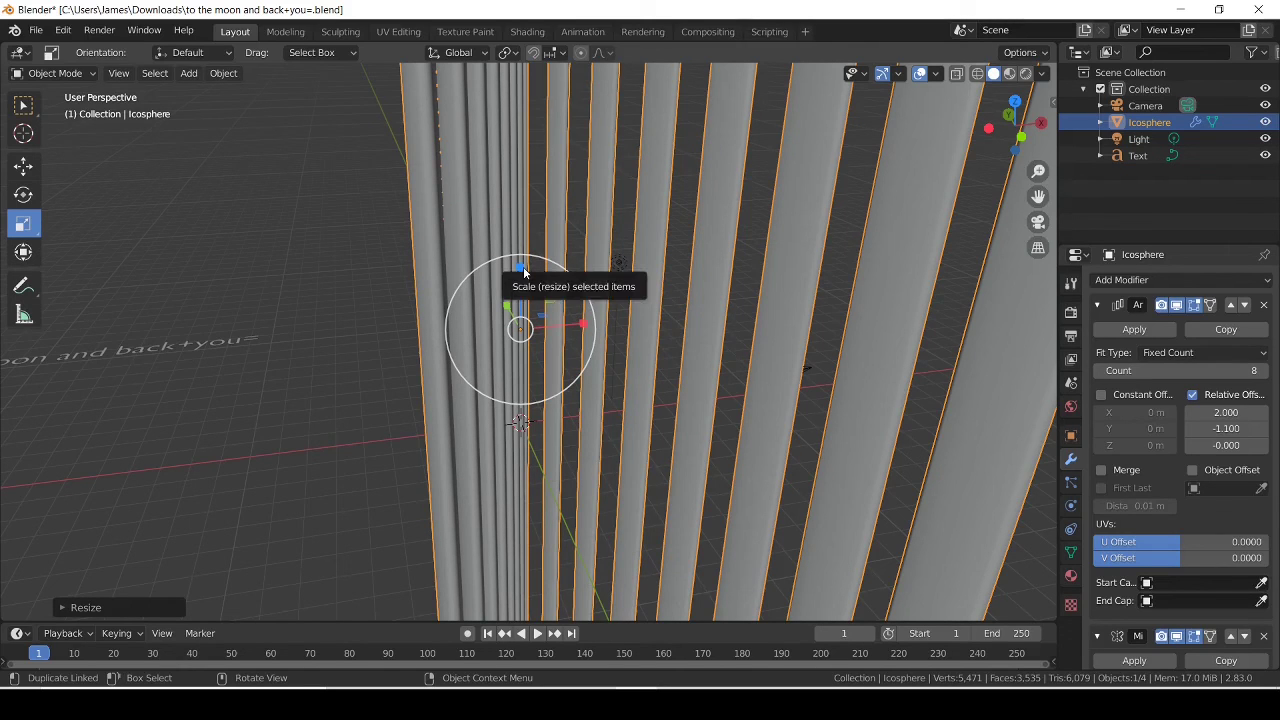
pyautogui.hotkey('ctrl', 'z')
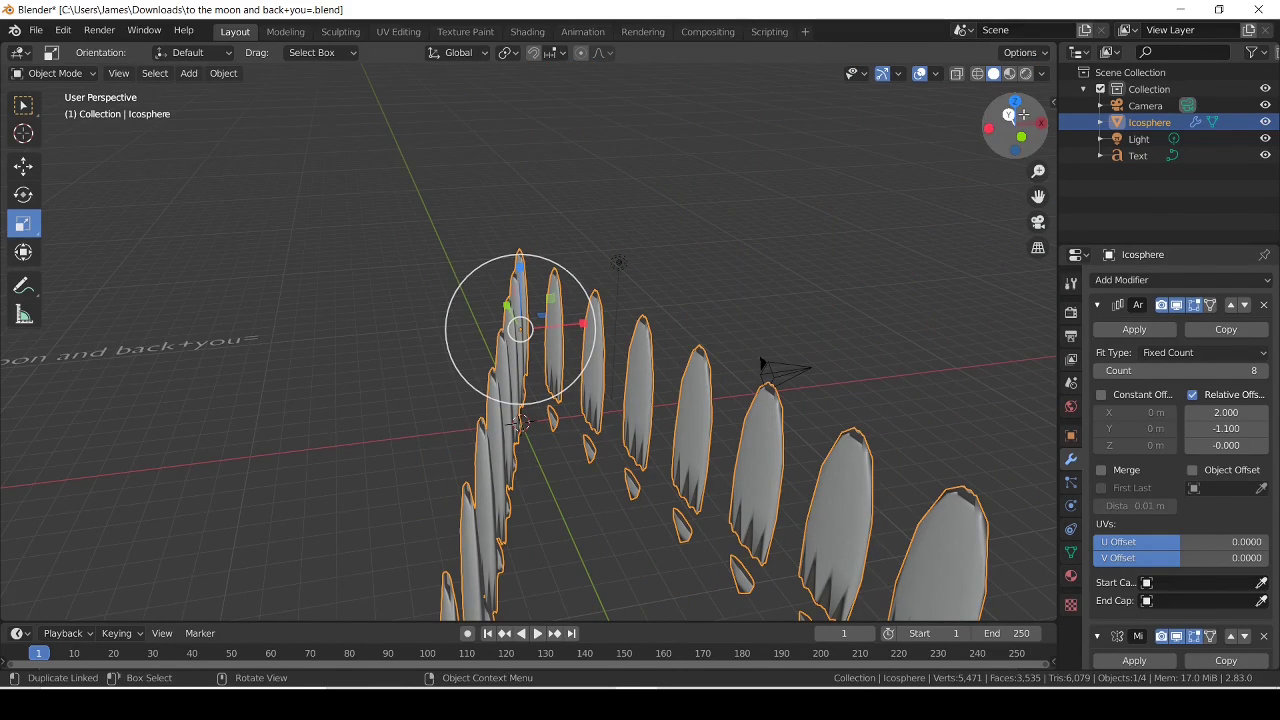